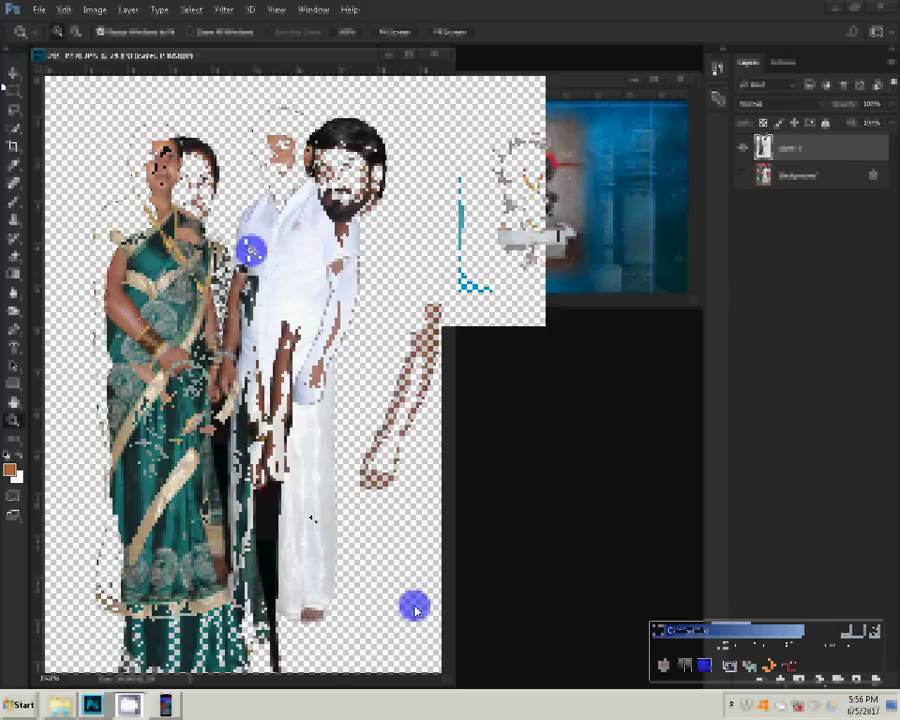
- Select the Move tool and bring up the blue temple spread with the couple-and-idol picture
{"action": "left_click", "coordinate": [15, 76]}
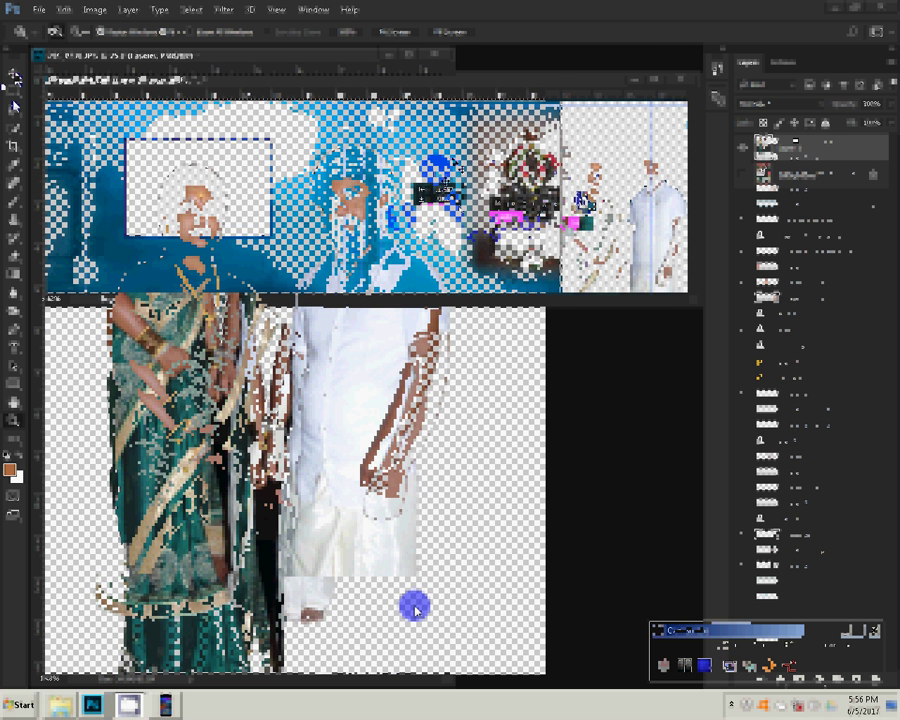
{"action": "key", "text": "v"}
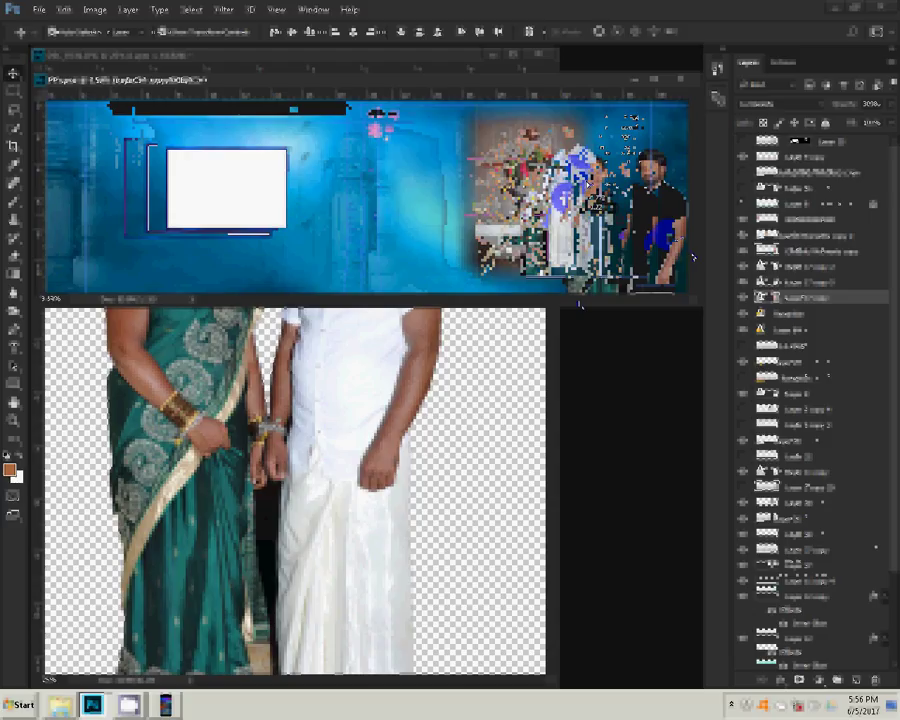
- Move the couple-and-idol picture up on the spread's right, then begin saving the couple cutout
{"action": "left_click_drag", "start_coordinate": [580, 304], "coordinate": [582, 199]}
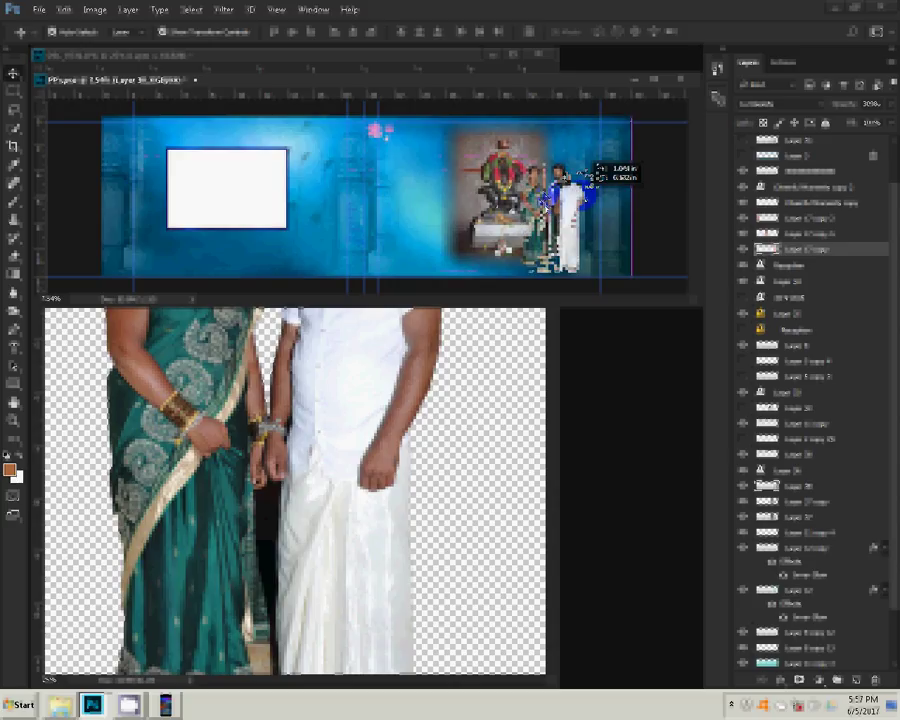
{"action": "left_click", "coordinate": [369, 369]}
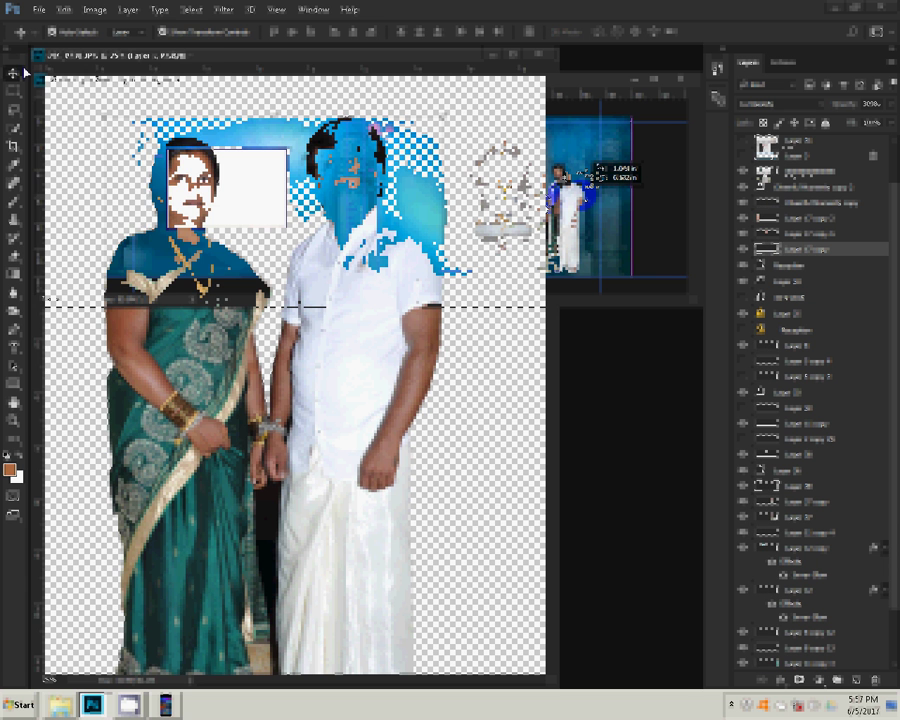
{"action": "left_click", "coordinate": [38, 10]}
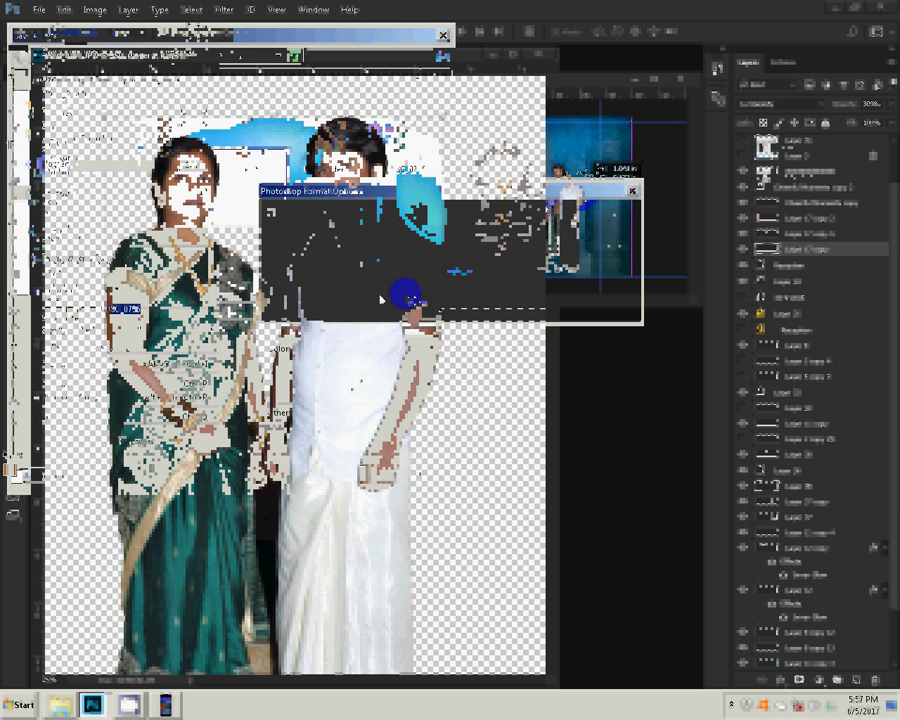
- Confirm the PSD format options to write the couple cutout file, then close that document
{"action": "left_click", "coordinate": [600, 222]}
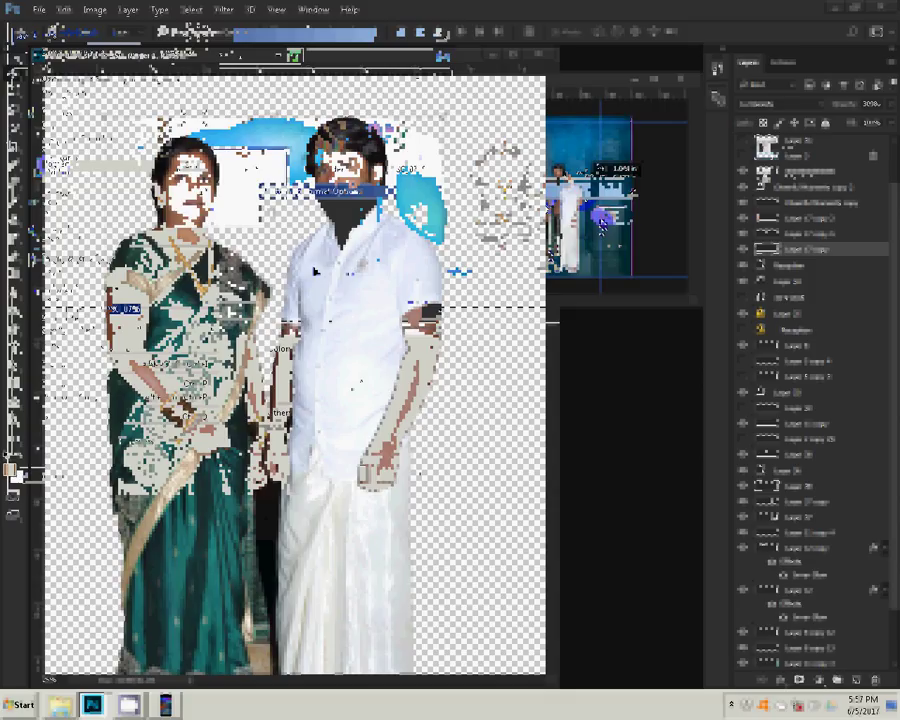
{"action": "left_click", "coordinate": [312, 224]}
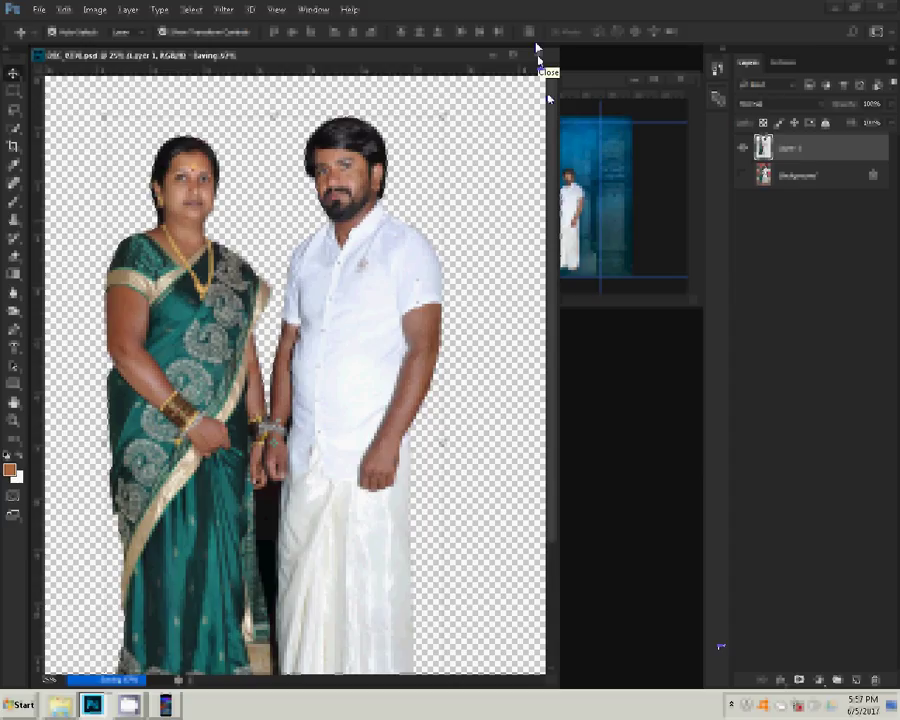
{"action": "left_click", "coordinate": [537, 47]}
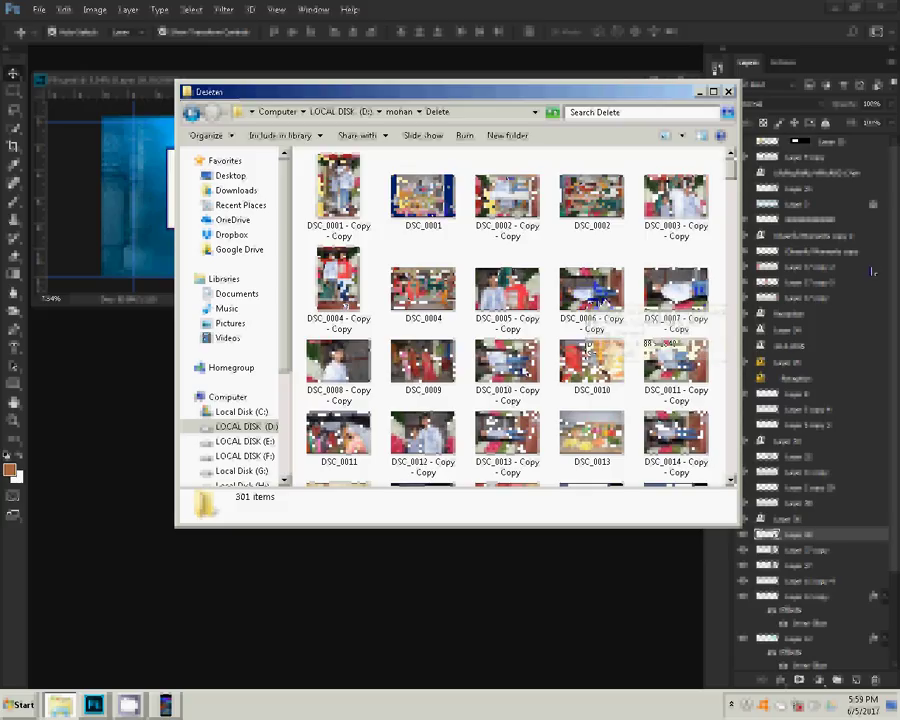
- Select the DSC_0010 - Copy - Copy photo in the mohan\Delete folder
{"action": "left_click", "coordinate": [507, 362]}
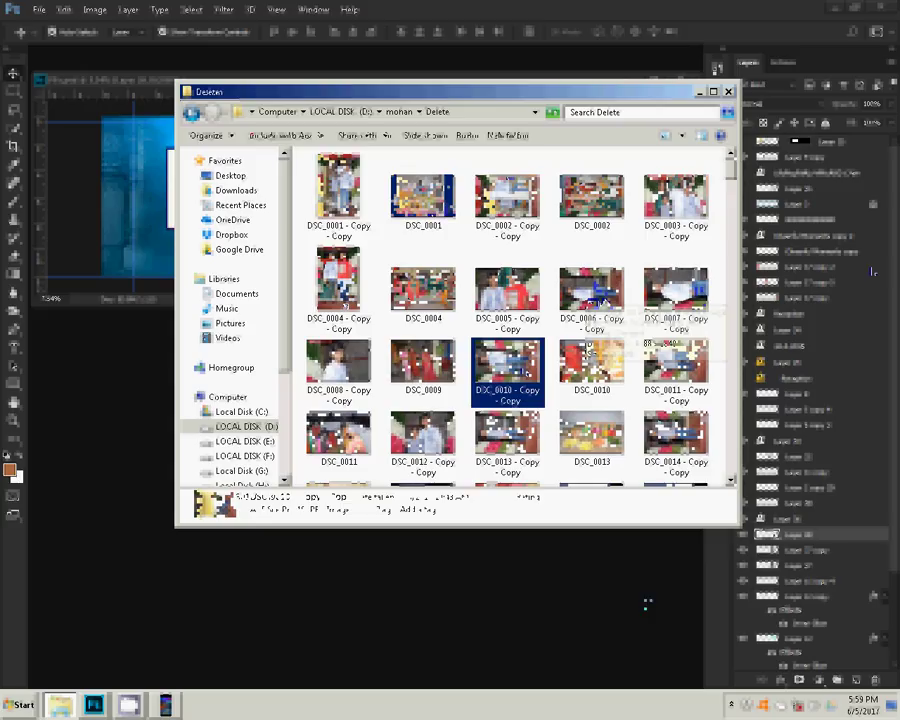
{"action": "left_click", "coordinate": [617, 490]}
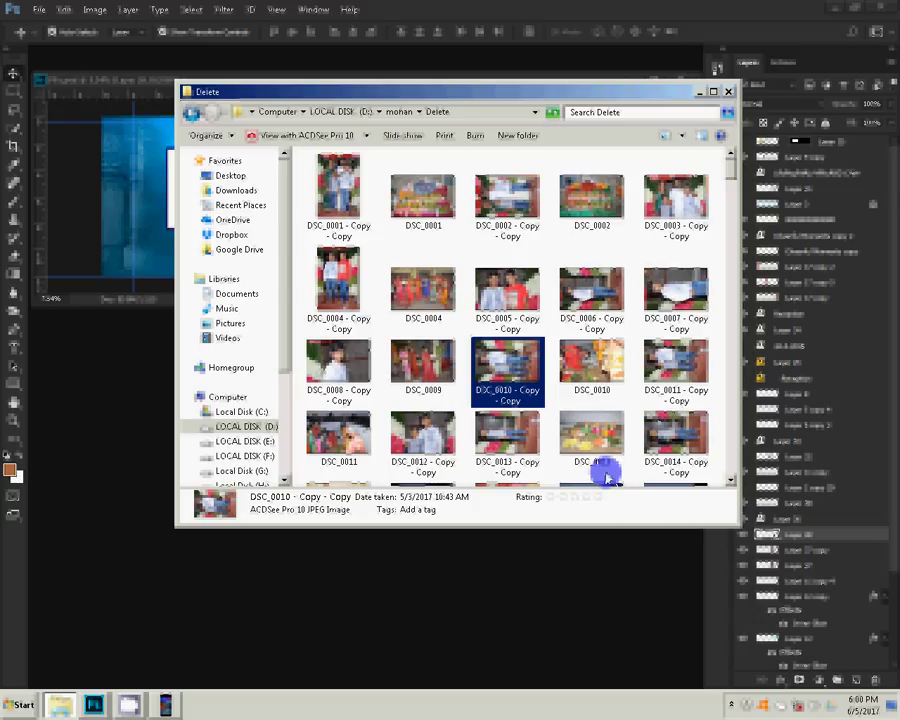
{"action": "mouse_move", "coordinate": [591, 436]}
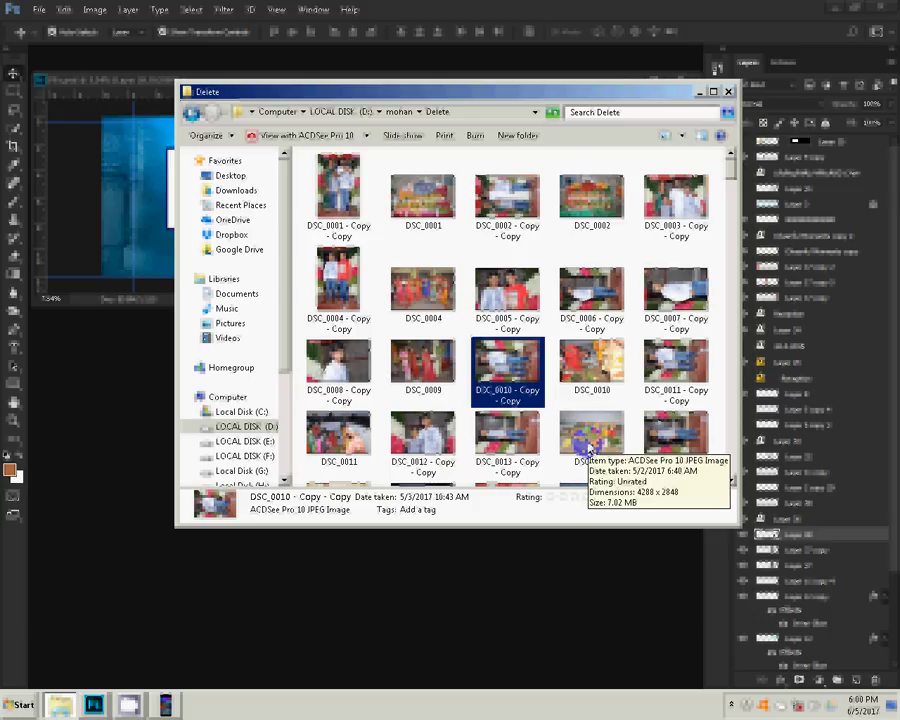
- Open DSC_0010 - Copy - Copy from Explorer into Photoshop
{"action": "left_click", "coordinate": [113, 507]}
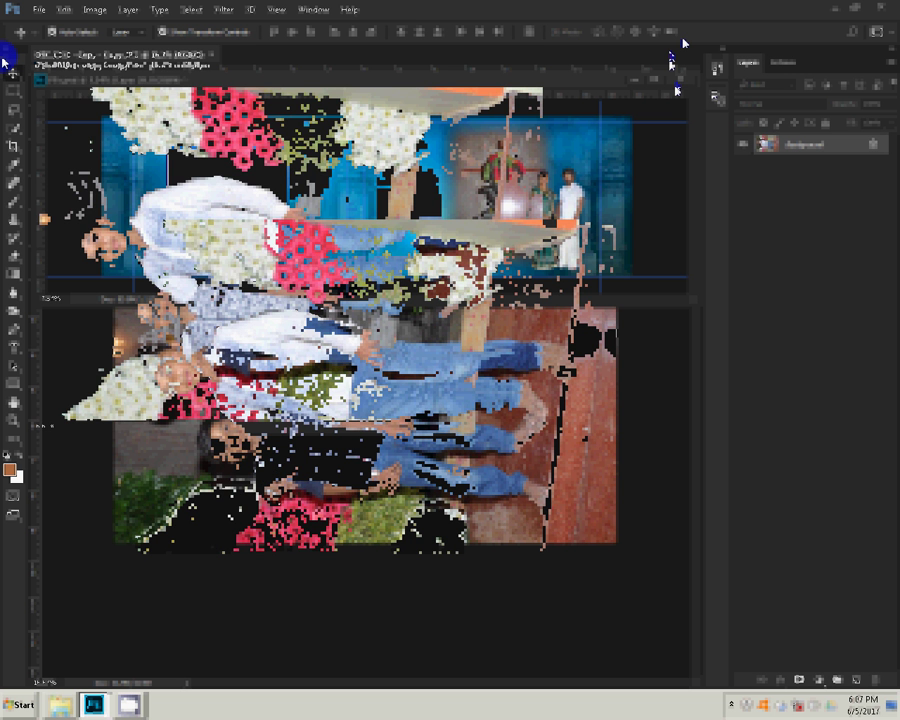
- Rotate the whole DSC_0010 - Copy - Copy photo 90° via Image Rotation so it stands upright
{"action": "left_click", "coordinate": [93, 10]}
{"action": "mouse_move", "coordinate": [118, 138]}
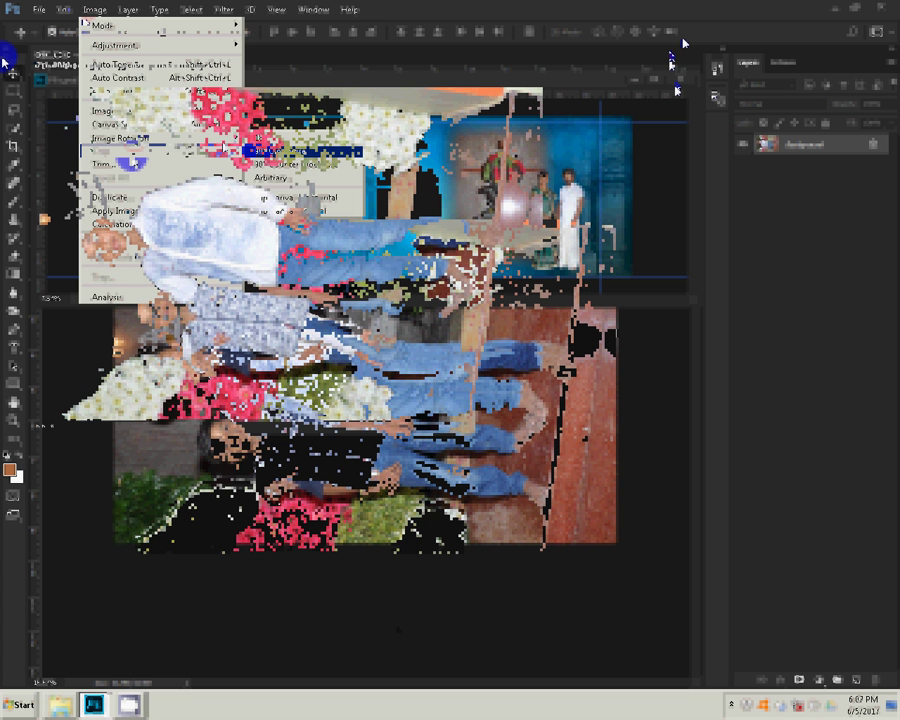
{"action": "left_click", "coordinate": [290, 151]}
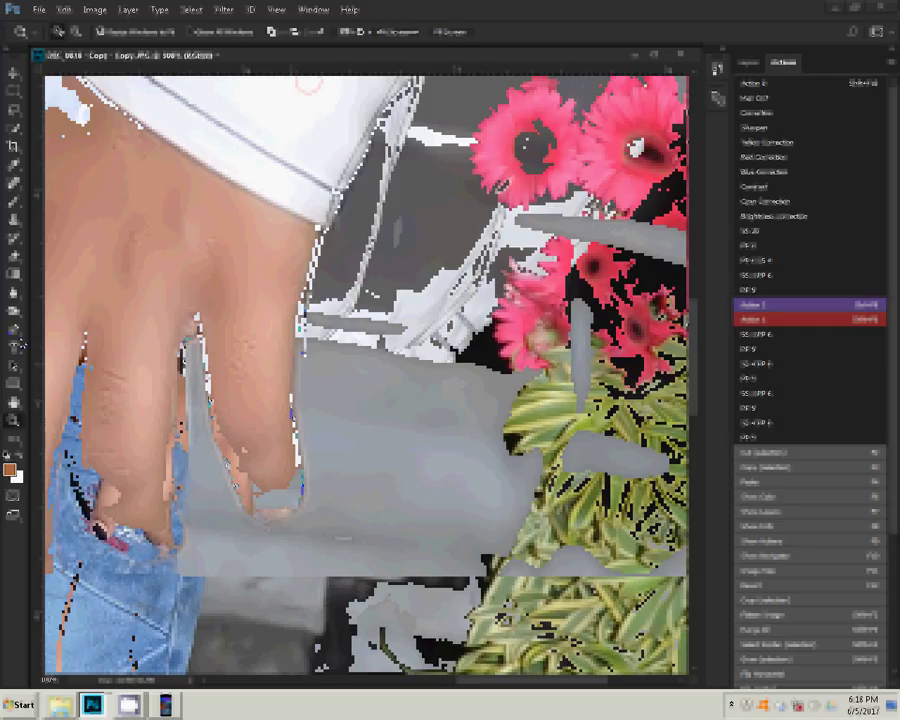
- Trace a Pen path of anchor points along the person's jeans edge
{"action": "left_click_drag", "start_coordinate": [560, 170], "coordinate": [330, 330]}
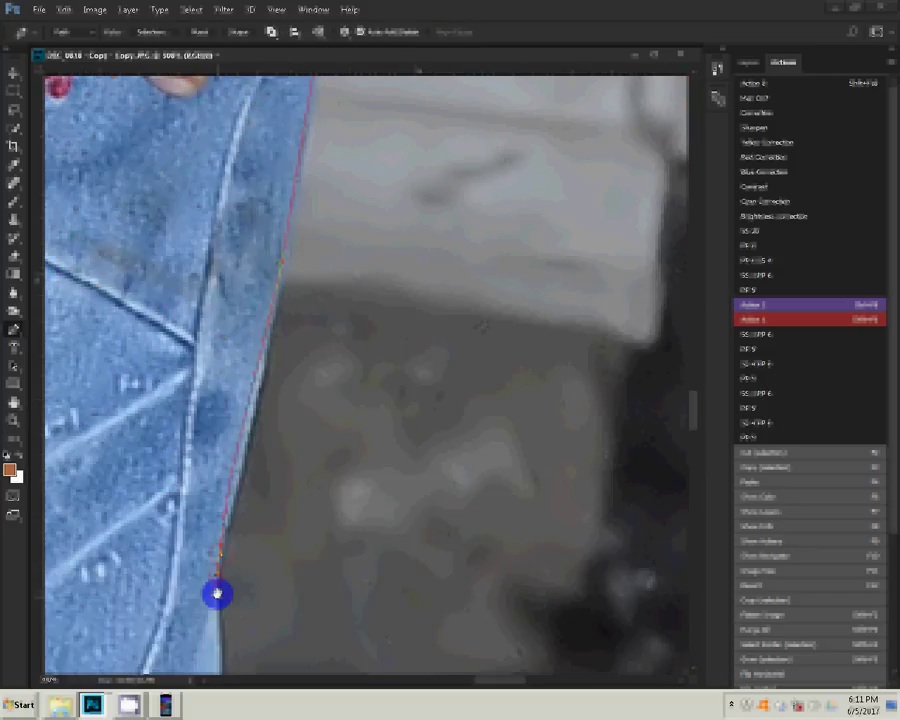
{"action": "left_click", "coordinate": [206, 421]}
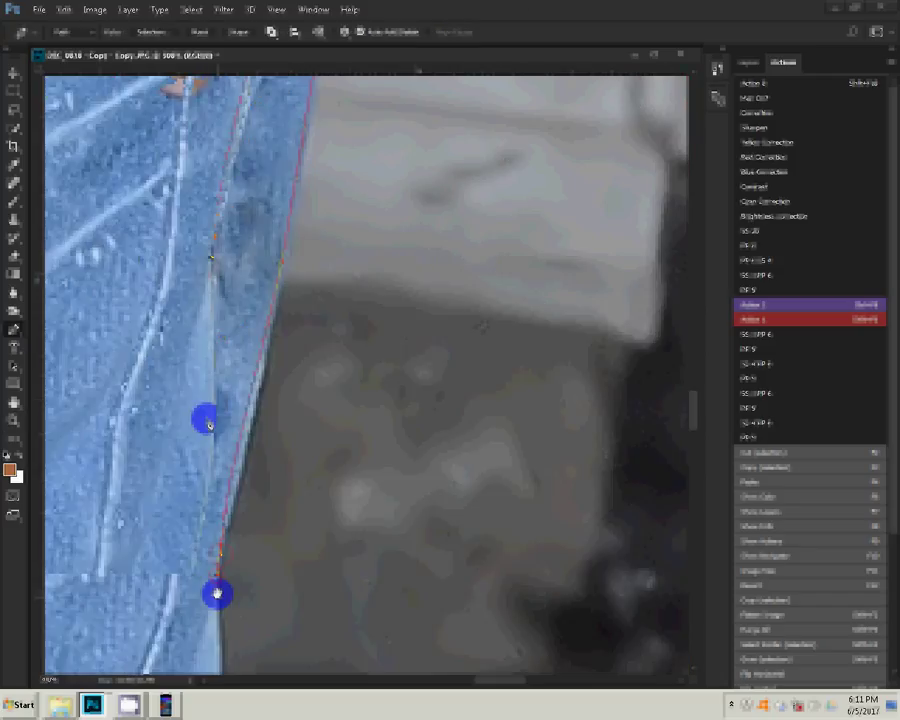
{"action": "left_click", "coordinate": [218, 281]}
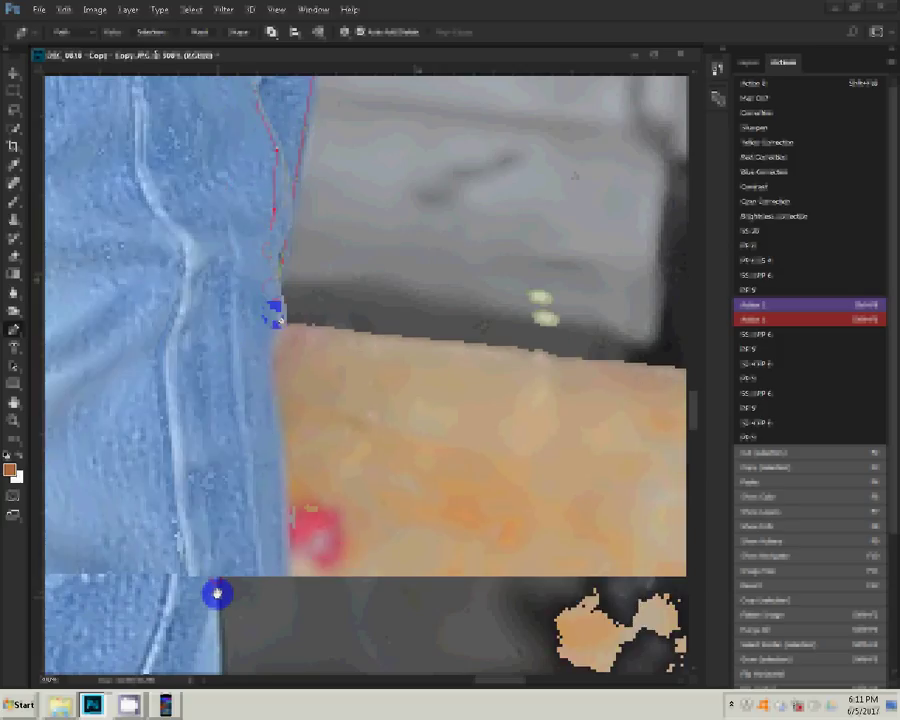
{"action": "left_click", "coordinate": [280, 516]}
{"action": "left_click", "coordinate": [297, 232]}
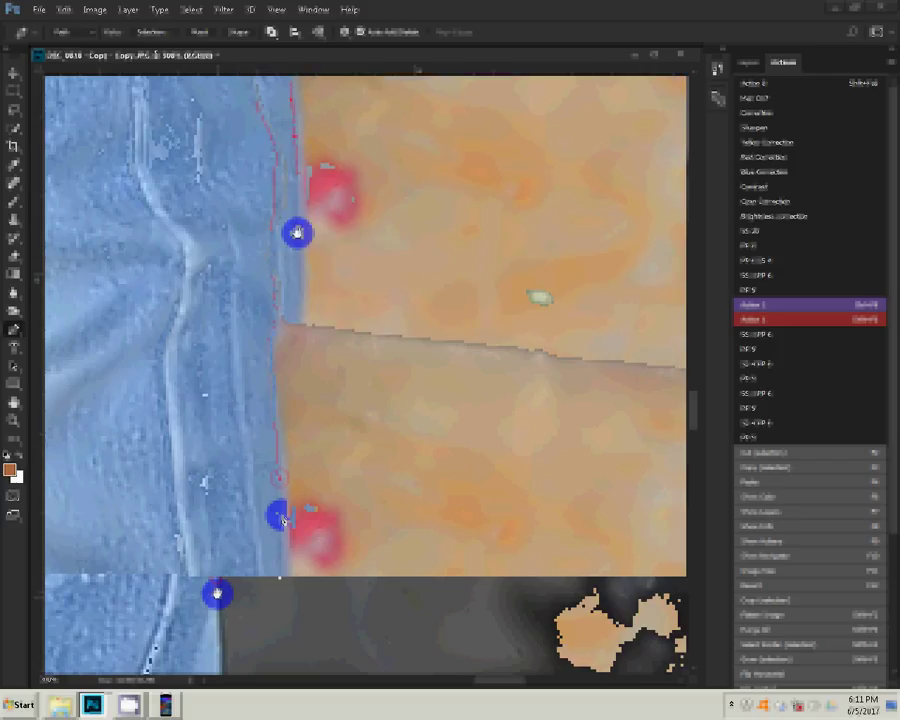
{"action": "left_click", "coordinate": [297, 480]}
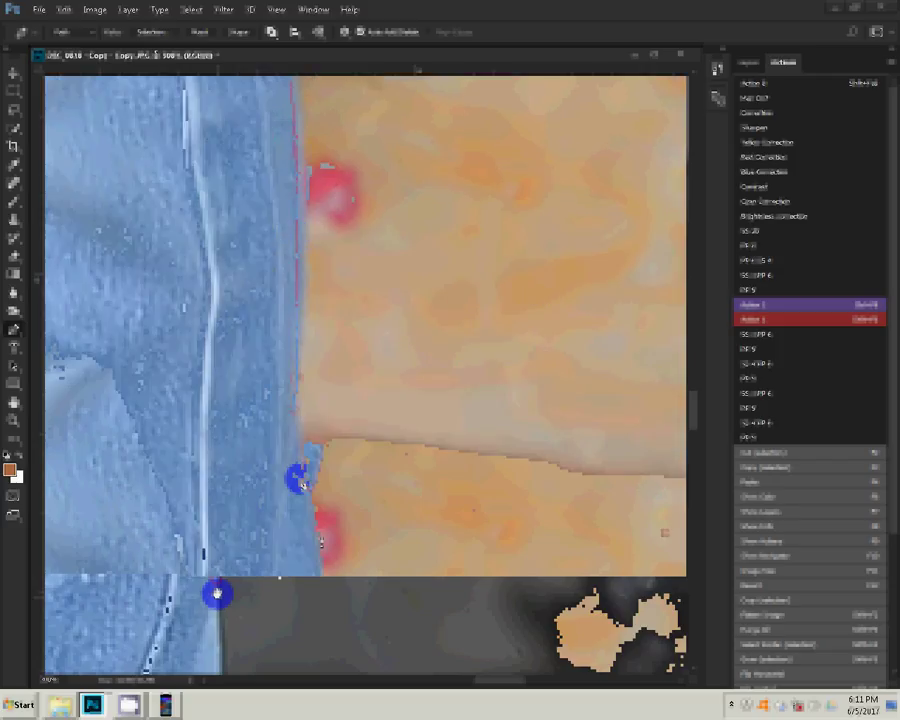
{"action": "left_click", "coordinate": [298, 527]}
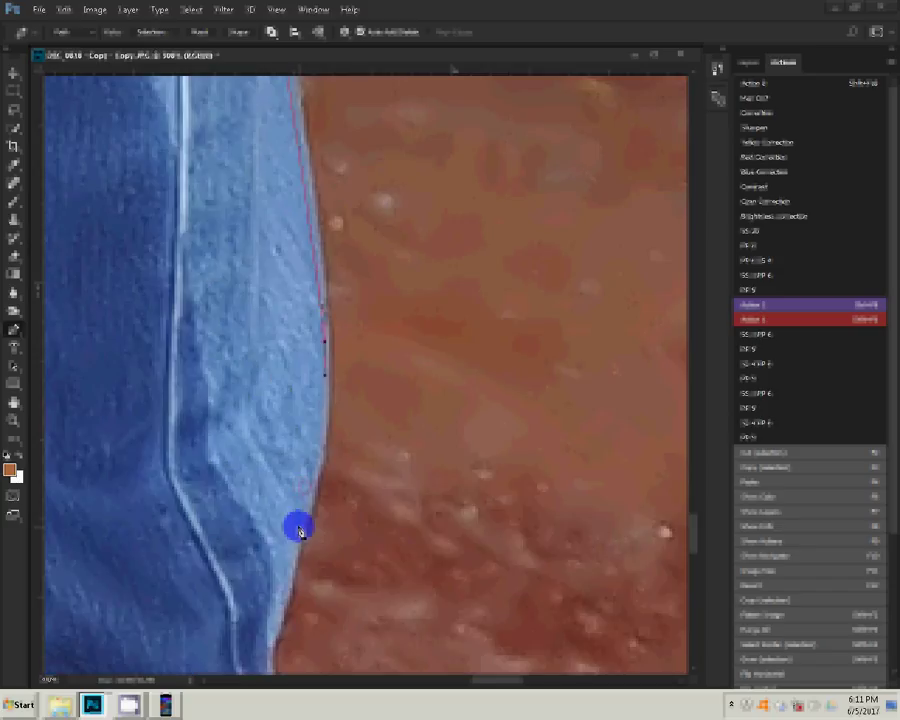
{"action": "left_click", "coordinate": [305, 182]}
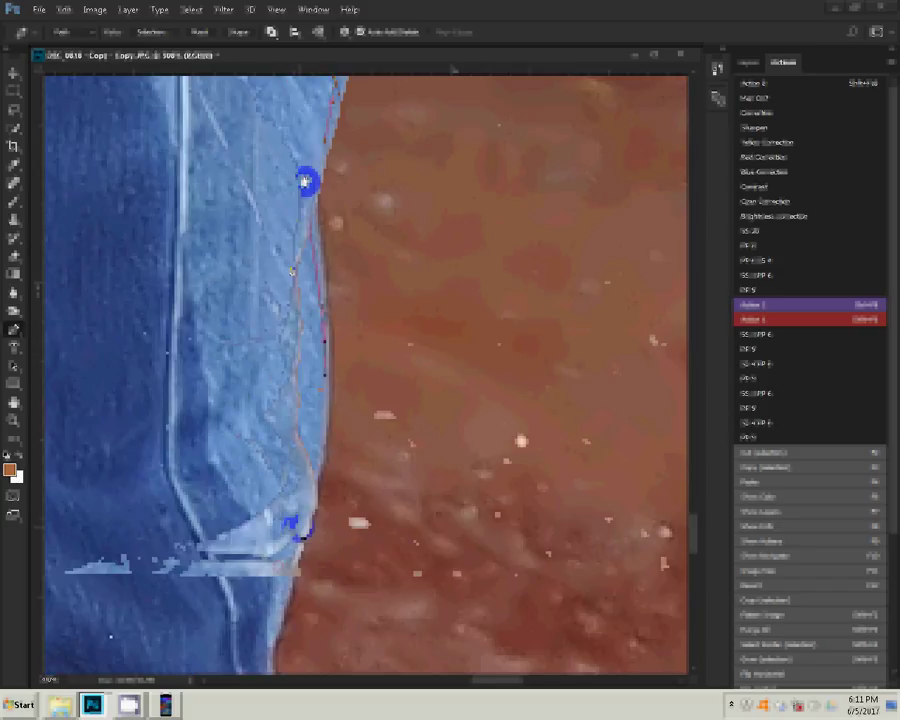
{"action": "left_click", "coordinate": [299, 431]}
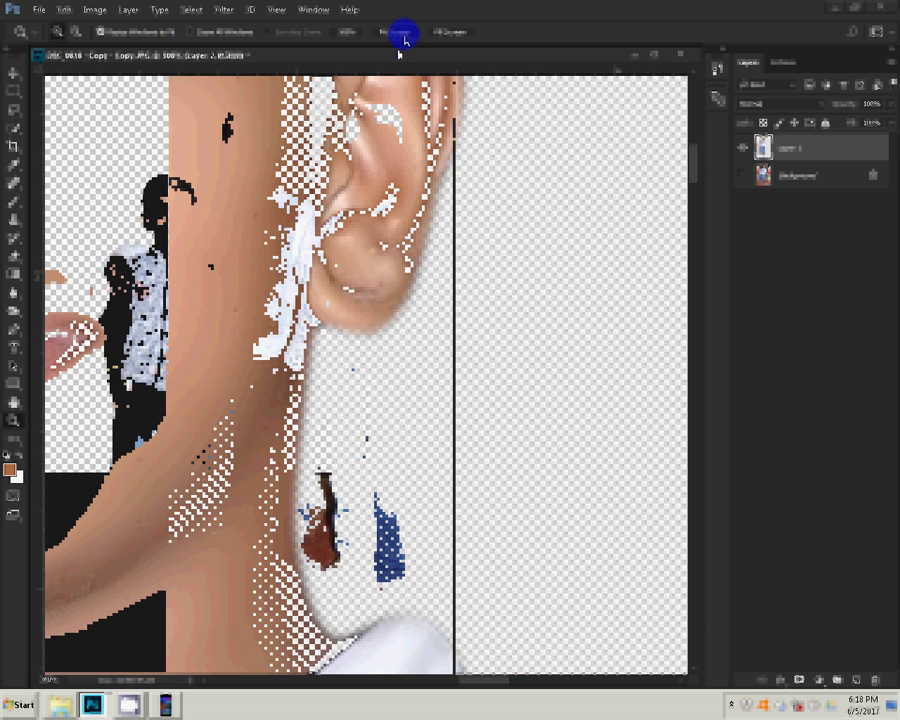
- Fit the whole image, with both cut-out children, in the window
{"action": "left_click", "coordinate": [403, 35]}
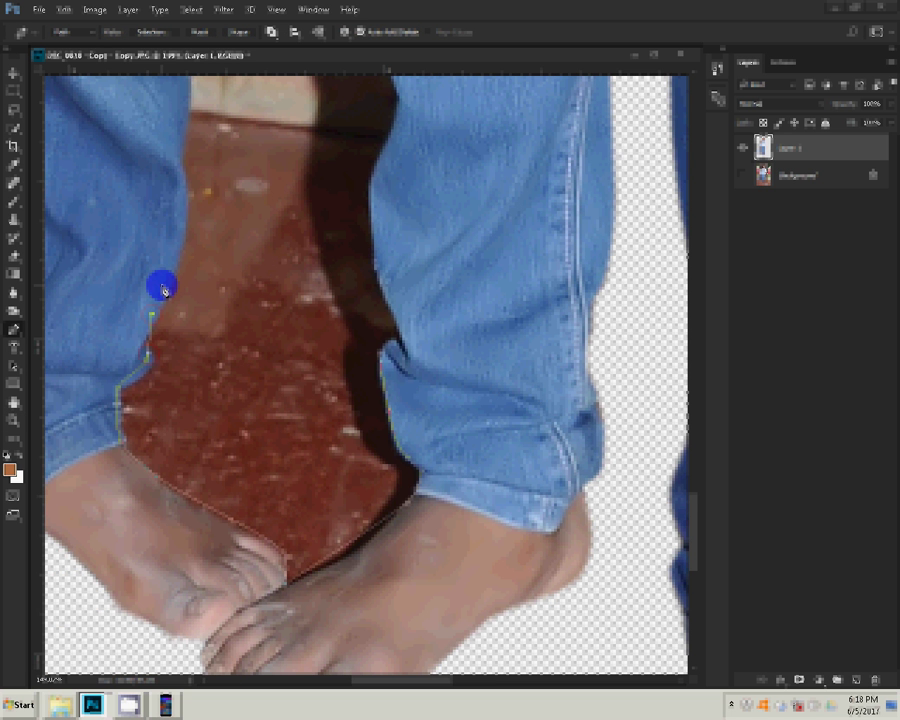
- Trace a Pen path along the edge of the dark gap between the boys' jeans
{"action": "left_click", "coordinate": [182, 188]}
{"action": "left_click", "coordinate": [180, 140]}
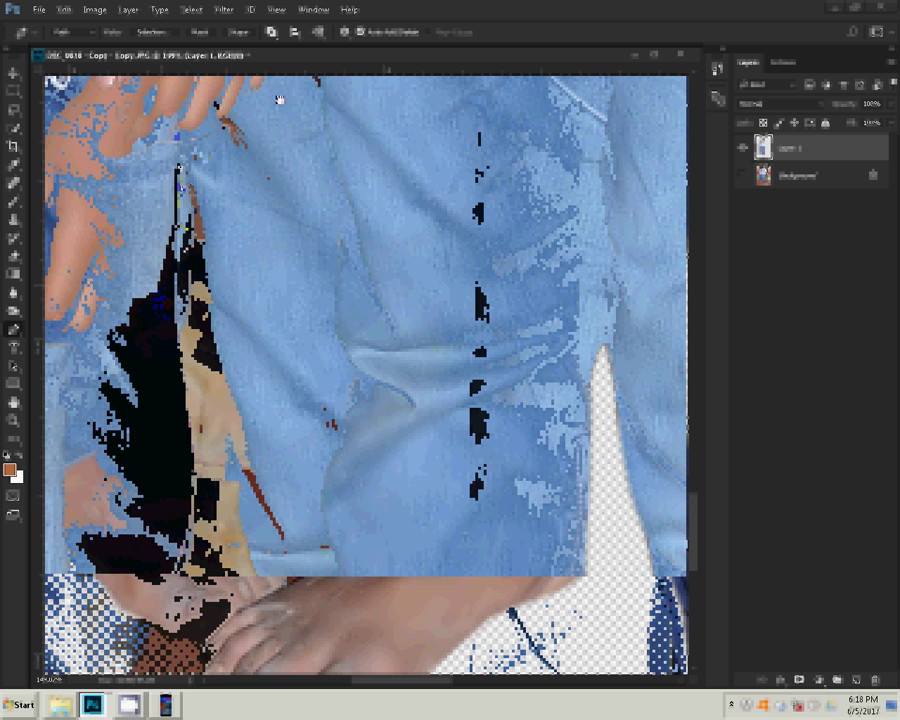
{"action": "left_click", "coordinate": [210, 279]}
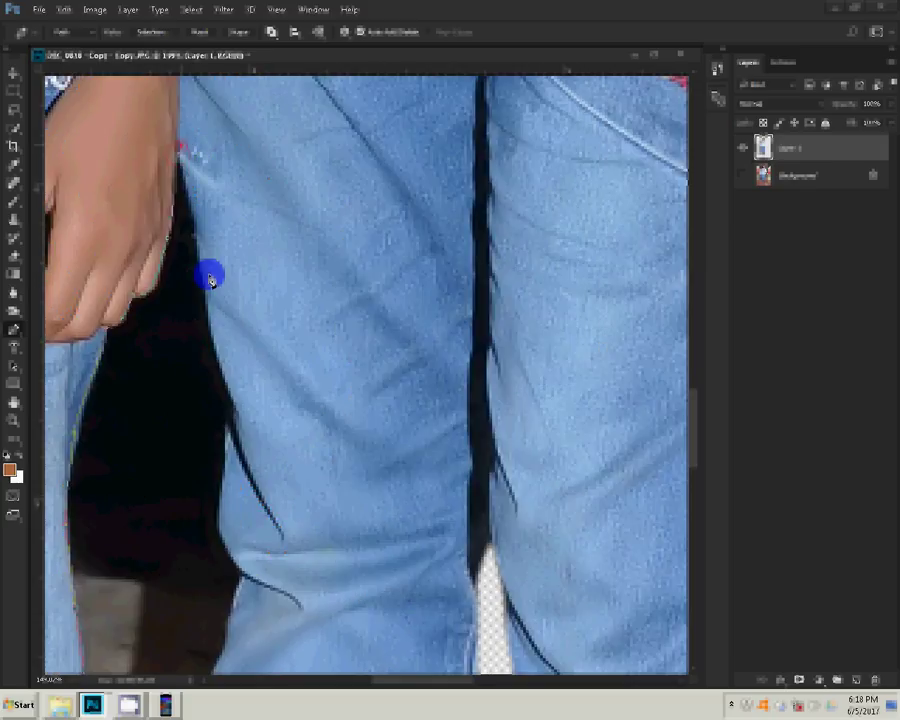
{"action": "left_click", "coordinate": [233, 405]}
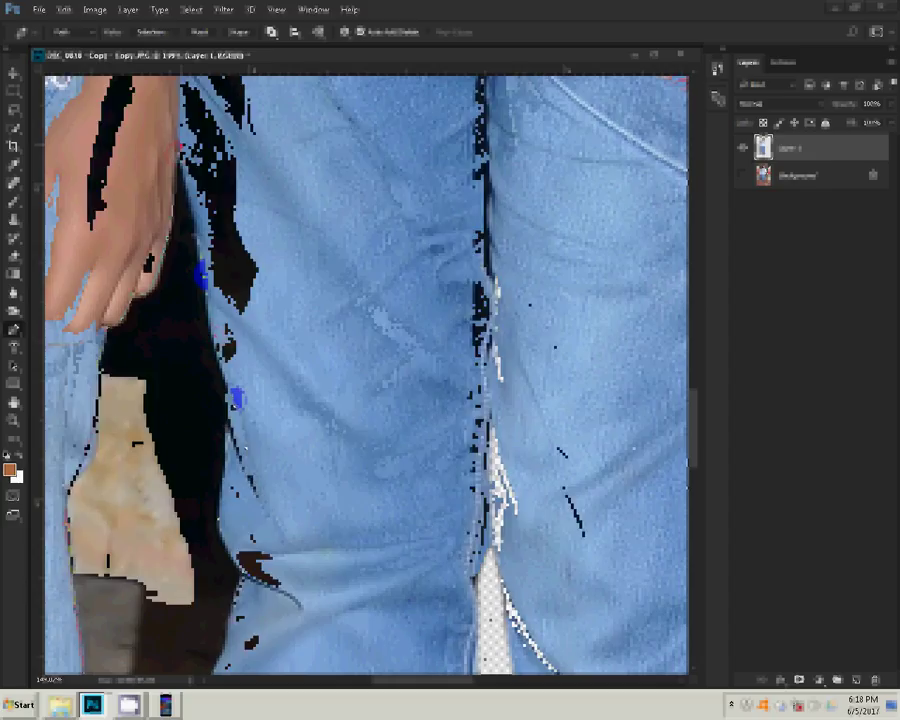
{"action": "left_click", "coordinate": [247, 349]}
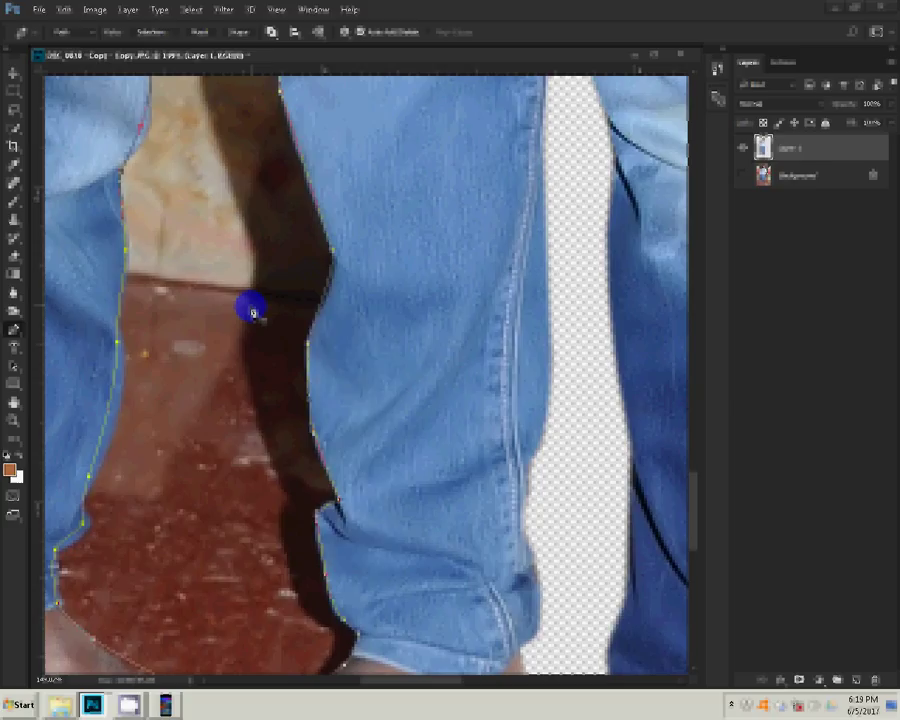
- Make the traced path a selection and delete the dark gap so it becomes transparent
{"action": "right_click", "coordinate": [252, 312]}
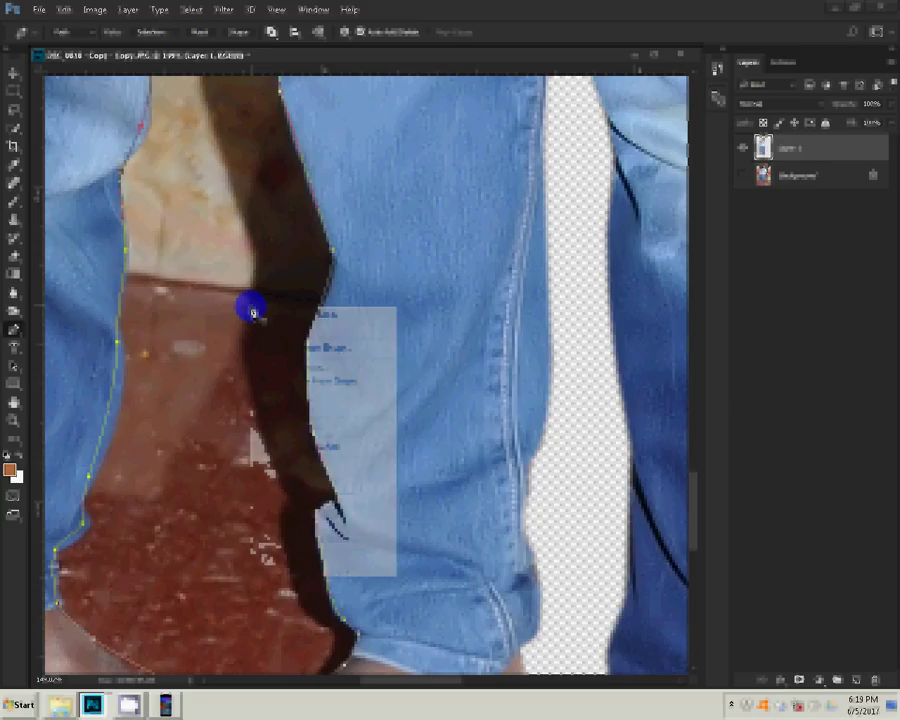
{"action": "left_click", "coordinate": [284, 368]}
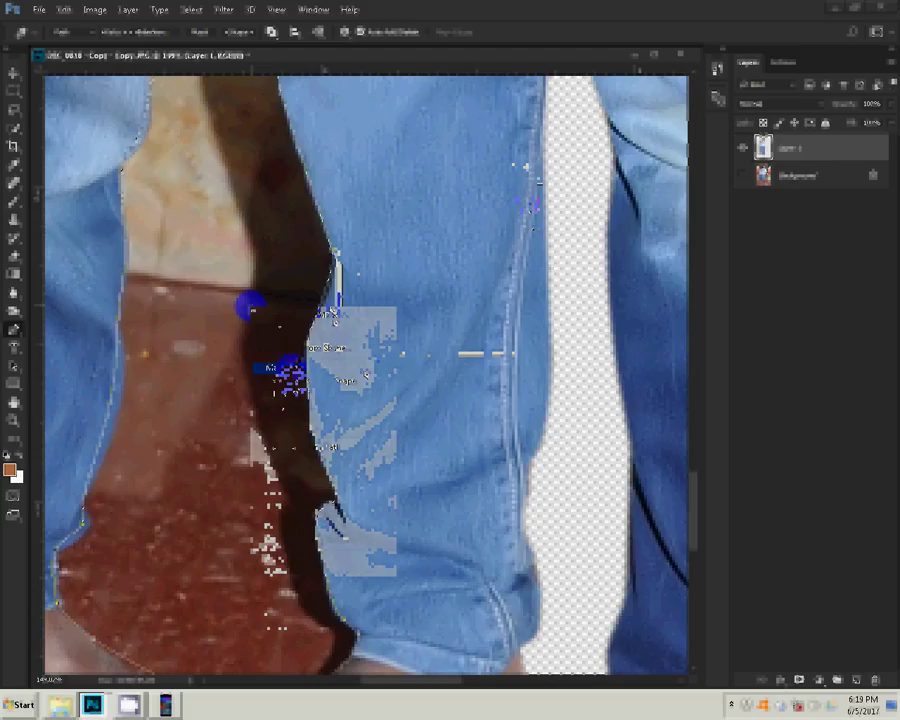
{"action": "key", "text": "Delete"}
{"action": "key", "text": "Escape"}
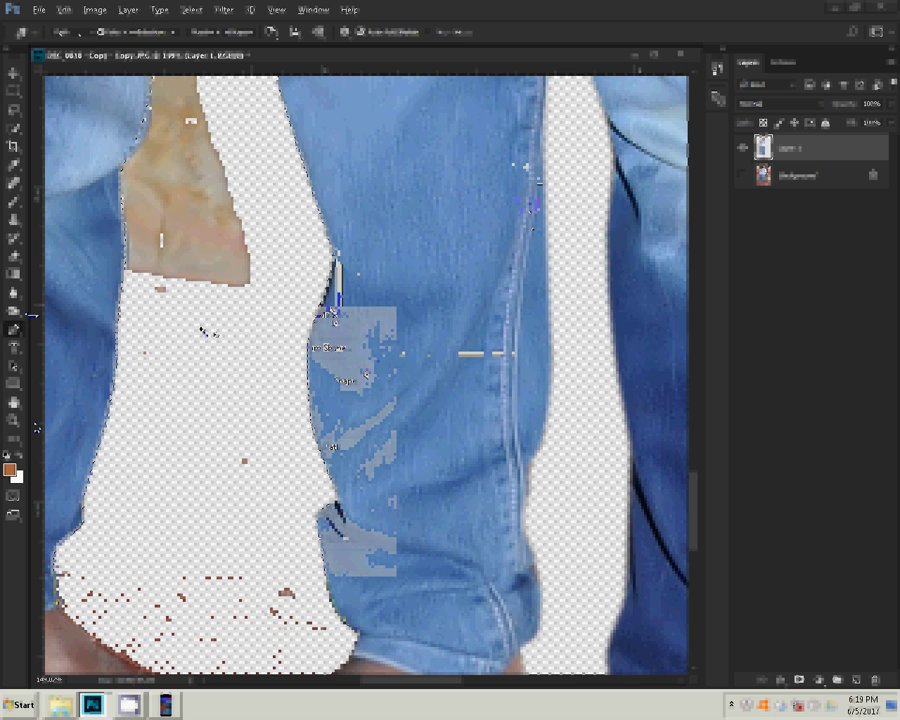
{"action": "key", "text": "ctrl+minus"}
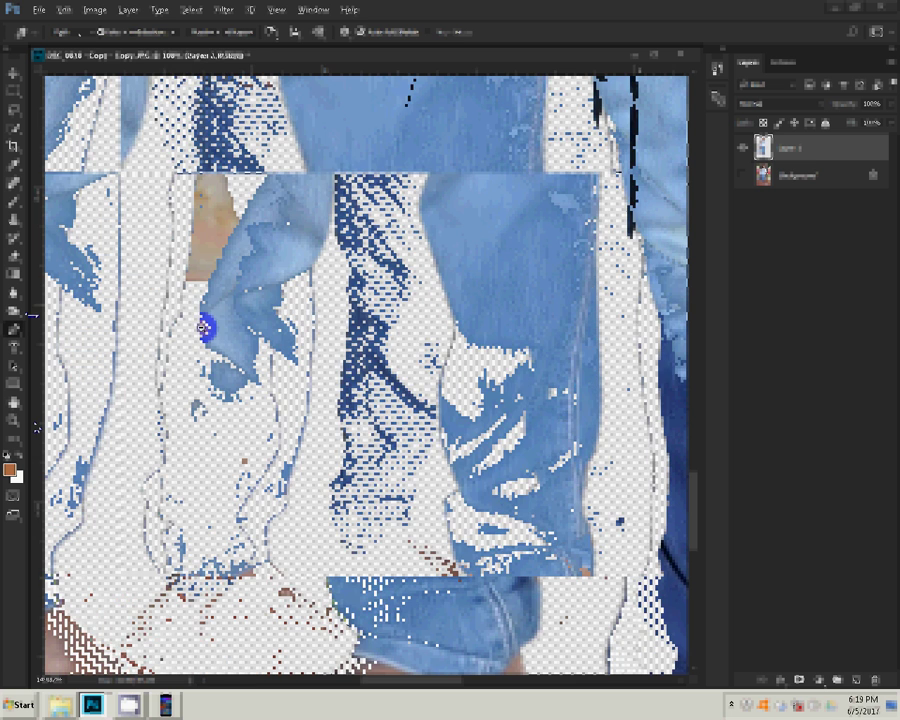
{"action": "key", "text": "z"}
{"action": "left_click", "coordinate": [167, 330], "text": "alt"}
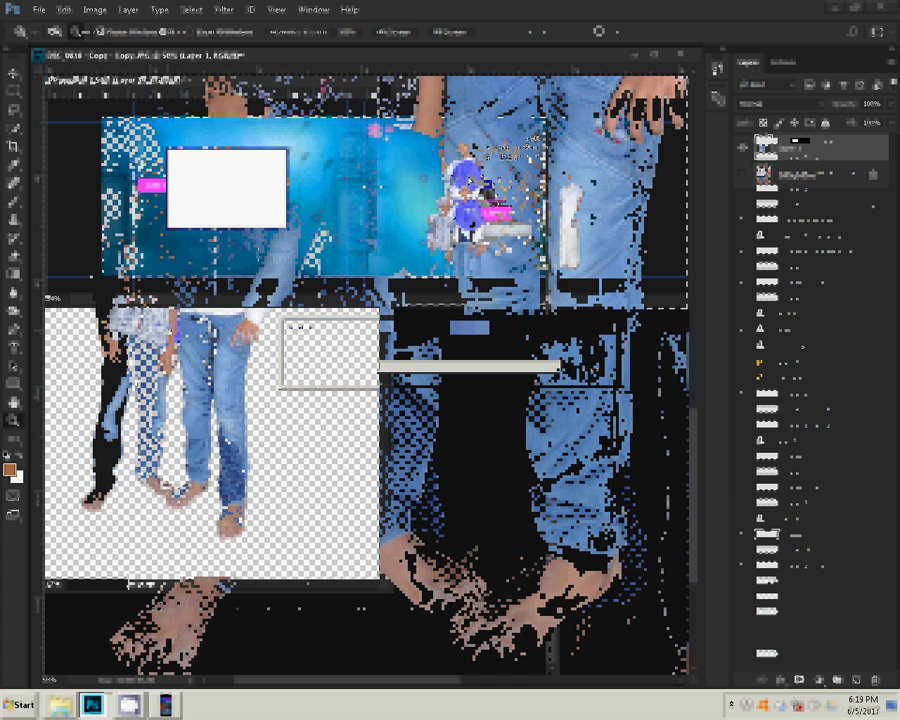
- Nudge the boys' figure slightly within the banner, then choose Save As for the cutout
{"action": "left_click_drag", "start_coordinate": [460, 195], "coordinate": [485, 166]}
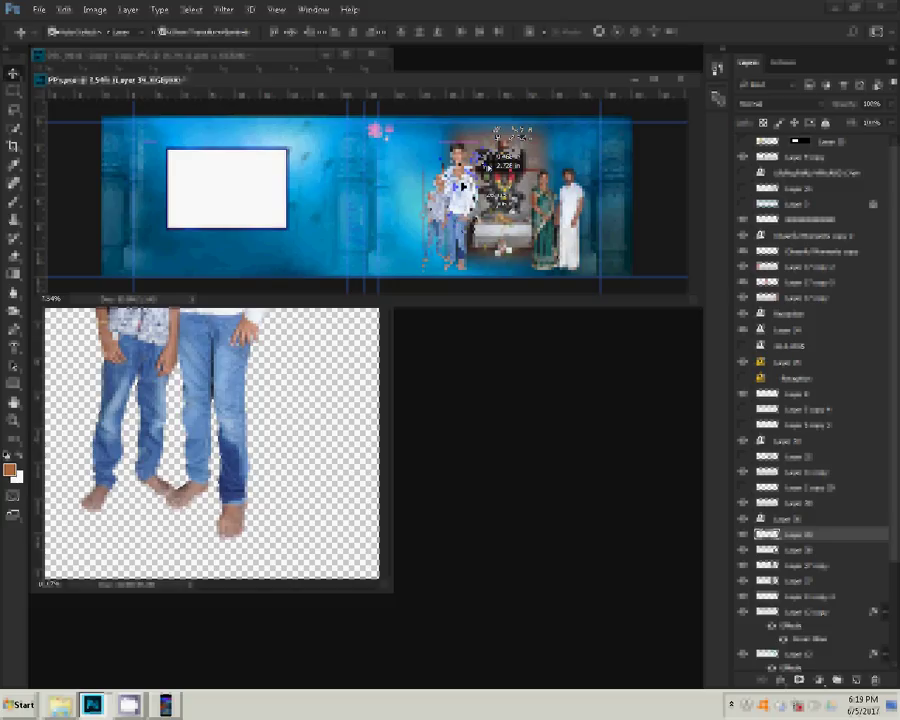
{"action": "mouse_move", "coordinate": [487, 166]}
{"action": "left_mouse_down"}
{"action": "mouse_move", "coordinate": [452, 186]}
{"action": "mouse_move", "coordinate": [46, 22]}
{"action": "left_mouse_up"}
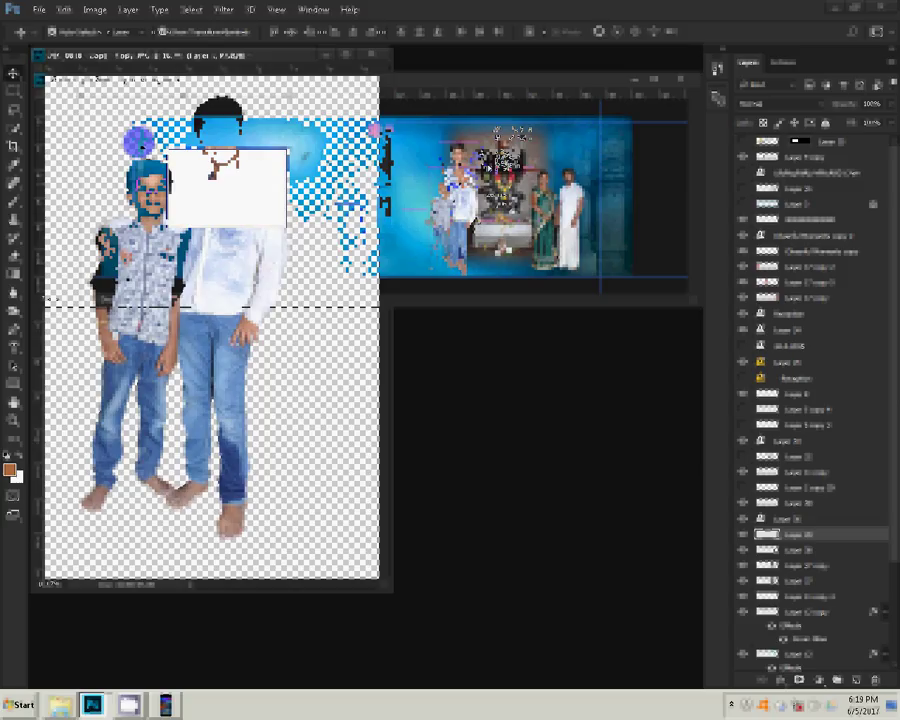
{"action": "left_click", "coordinate": [40, 10]}
{"action": "left_click", "coordinate": [62, 165]}
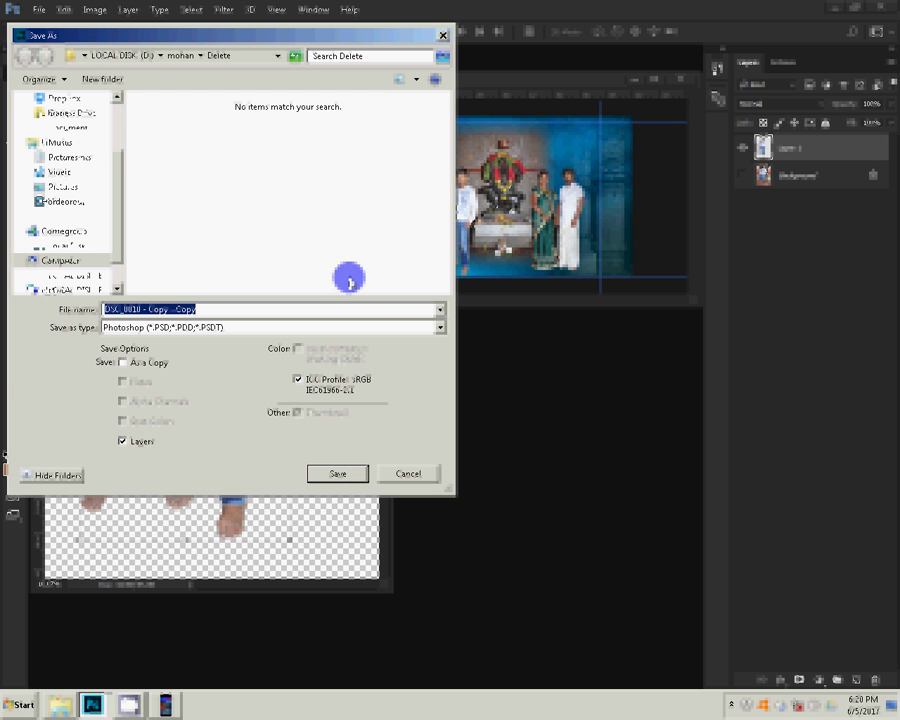
- Save the boys' cutout as a layered Photoshop PSD in the D: drive mohan folder
{"action": "left_click", "coordinate": [175, 57]}
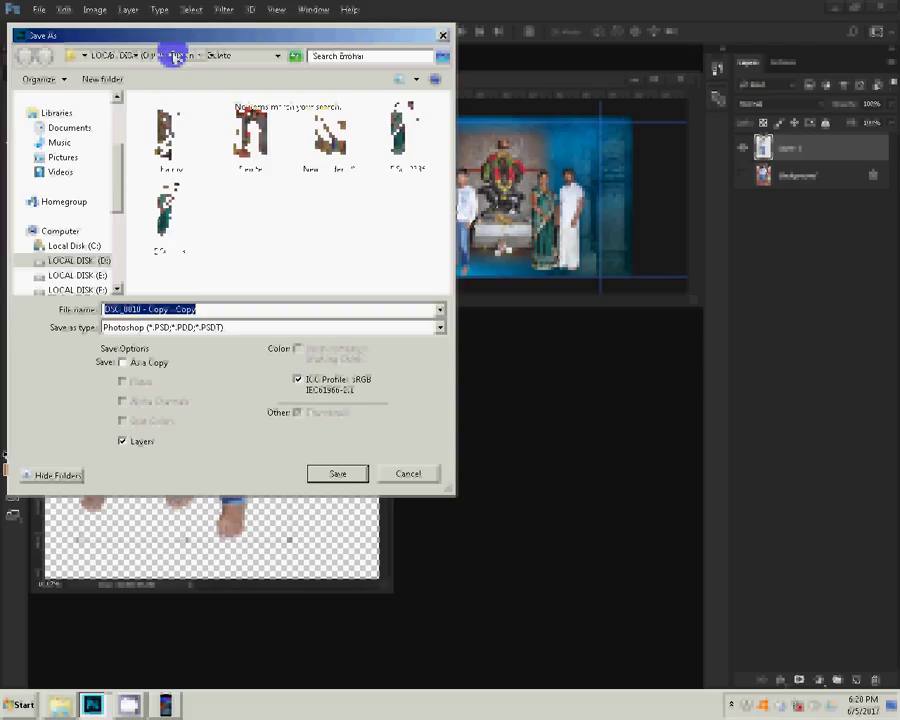
{"action": "left_click", "coordinate": [340, 478]}
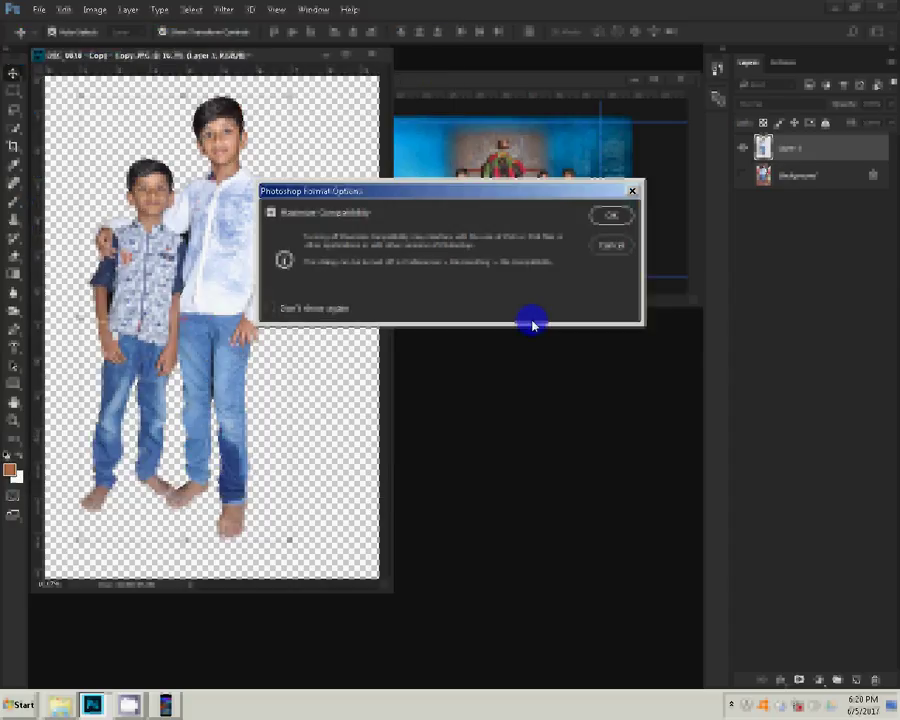
{"action": "key", "text": "Return"}
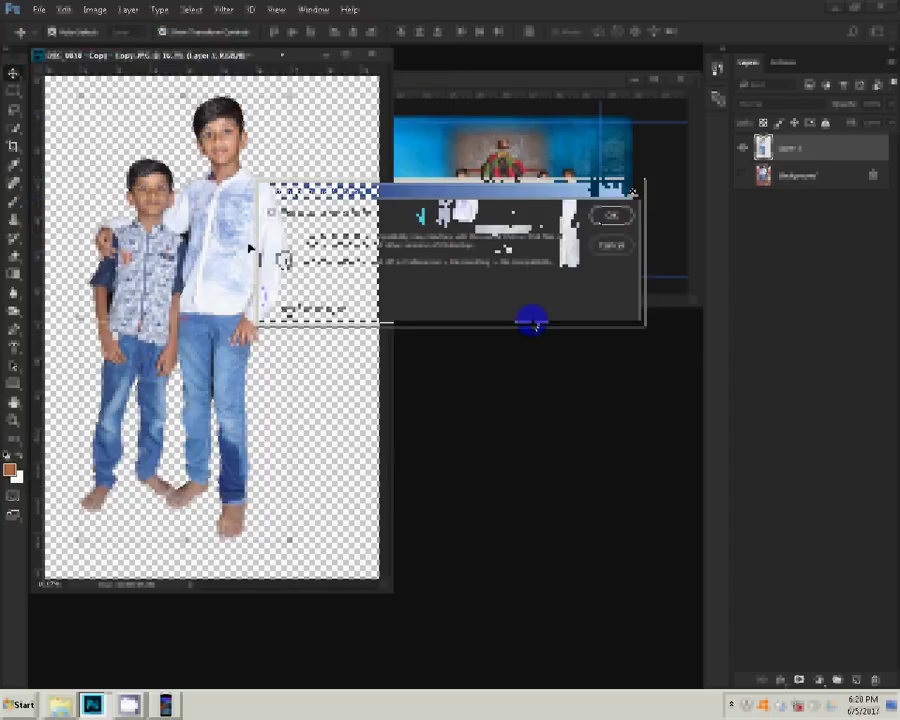
{"action": "left_click", "coordinate": [249, 246]}
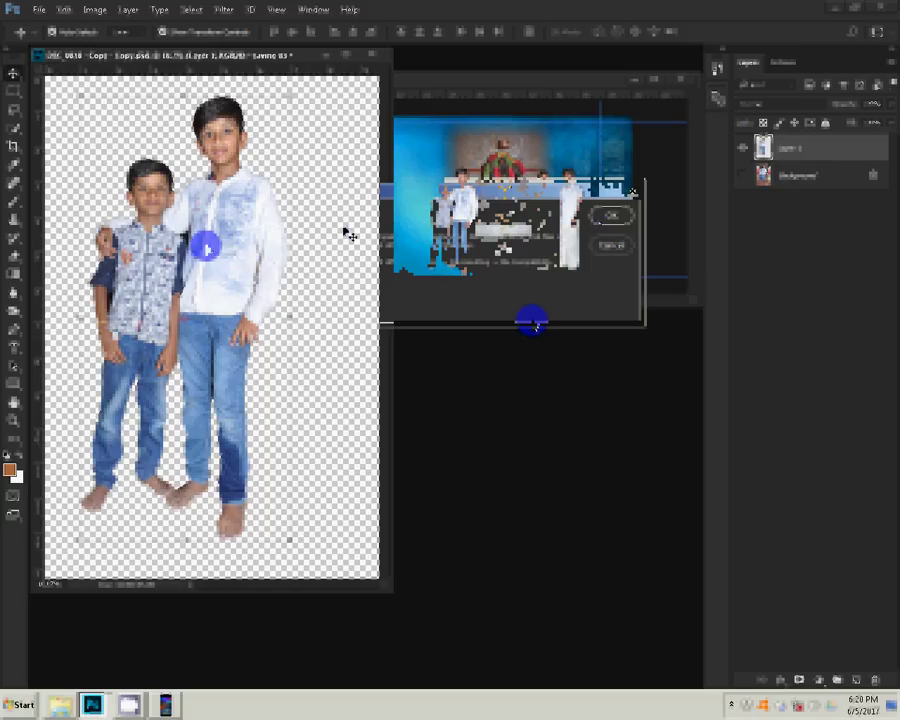
- Move the cutout document window aside and bring up the Open dialog
{"action": "left_click_drag", "start_coordinate": [349, 234], "coordinate": [347, 228]}
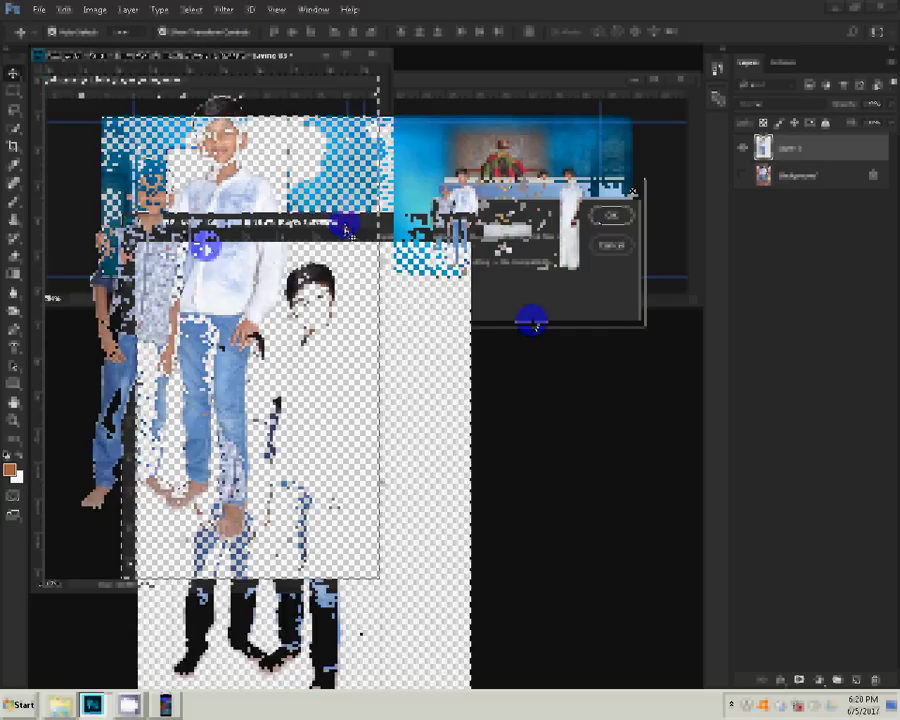
{"action": "left_click", "coordinate": [331, 386]}
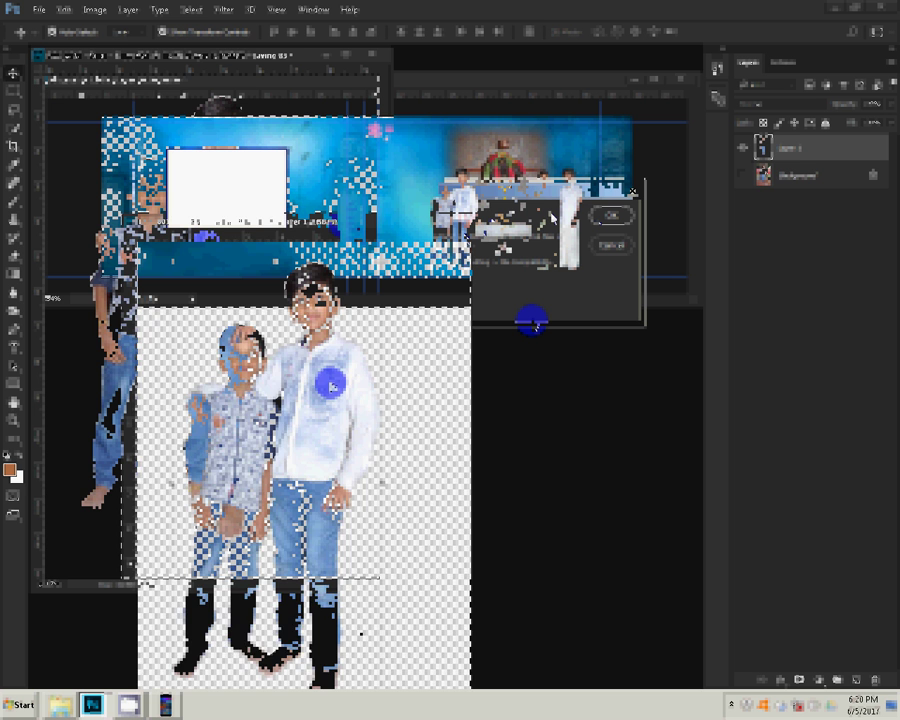
{"action": "left_click", "coordinate": [471, 438]}
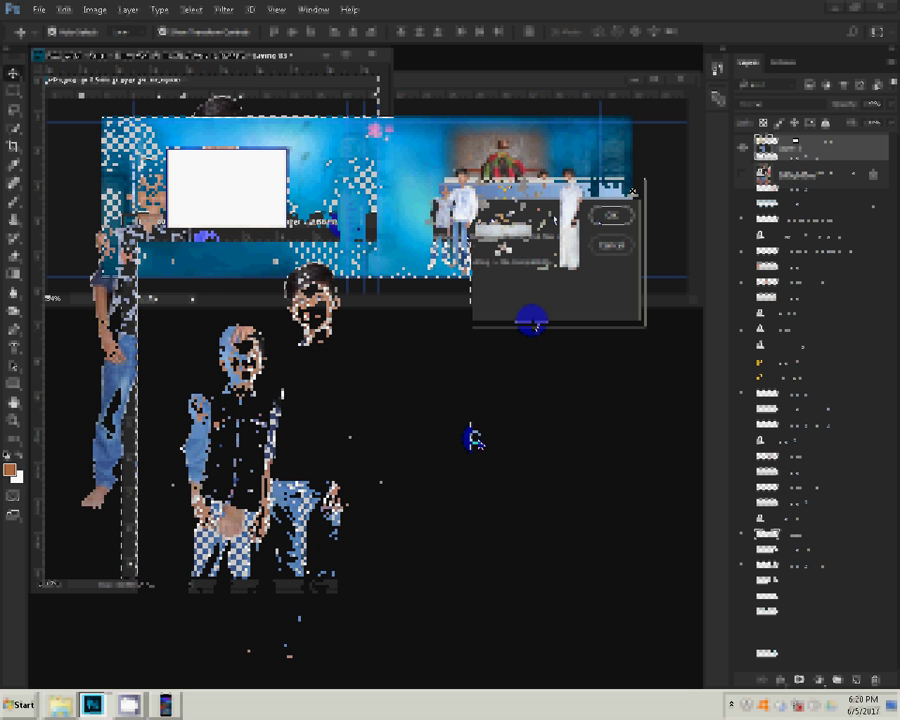
{"action": "key", "text": "ctrl+o"}
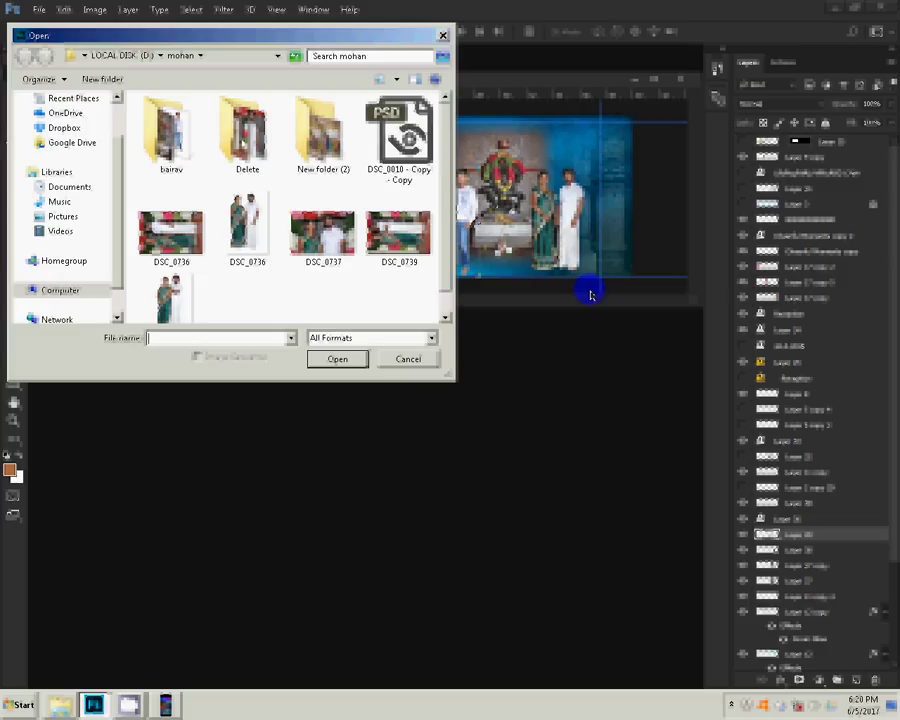
- Open DSC_0003 - Copy - Copy from the Delete folder as a new document
{"action": "left_click", "coordinate": [247, 135]}
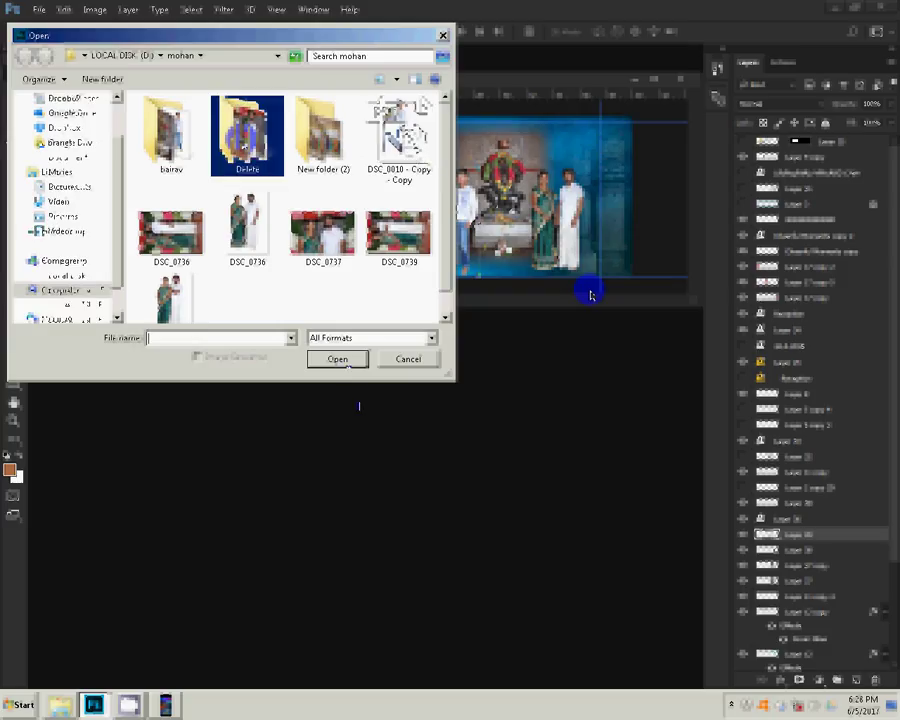
{"action": "key", "text": "Return"}
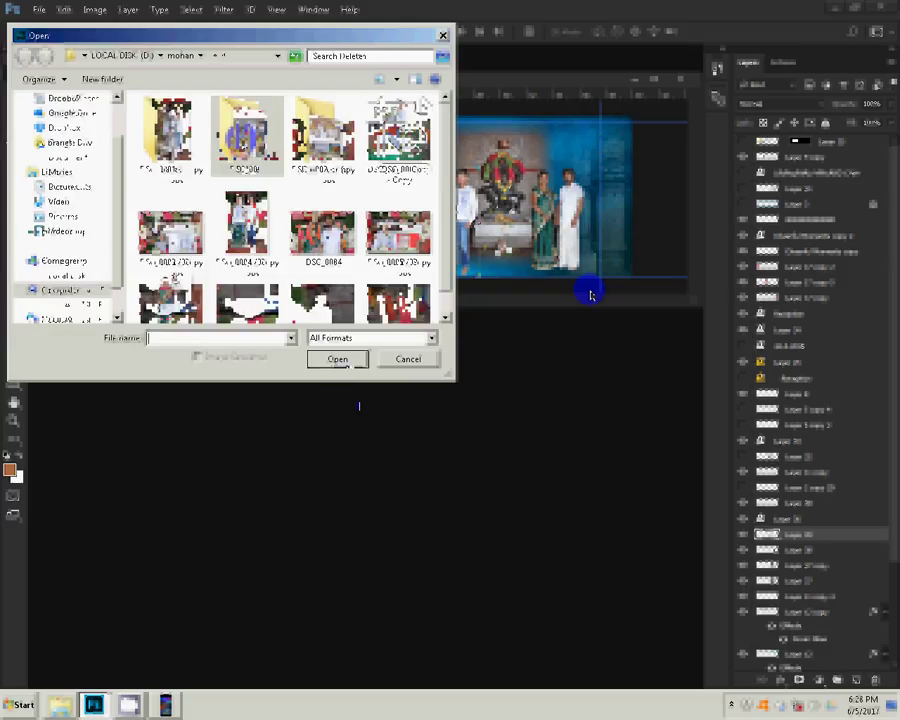
{"action": "left_click", "coordinate": [345, 362]}
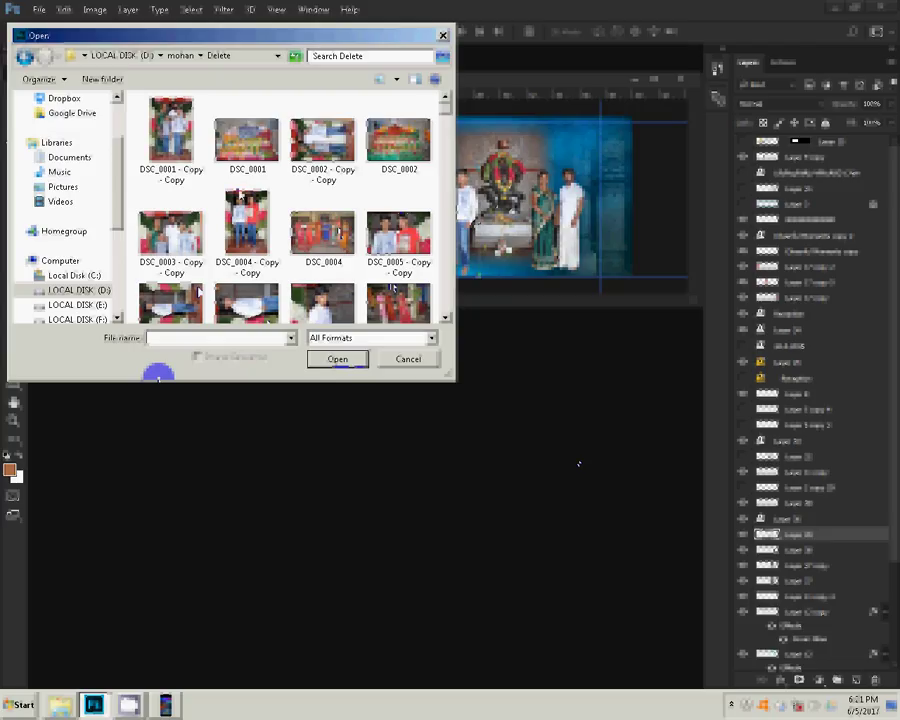
{"action": "left_click", "coordinate": [176, 260]}
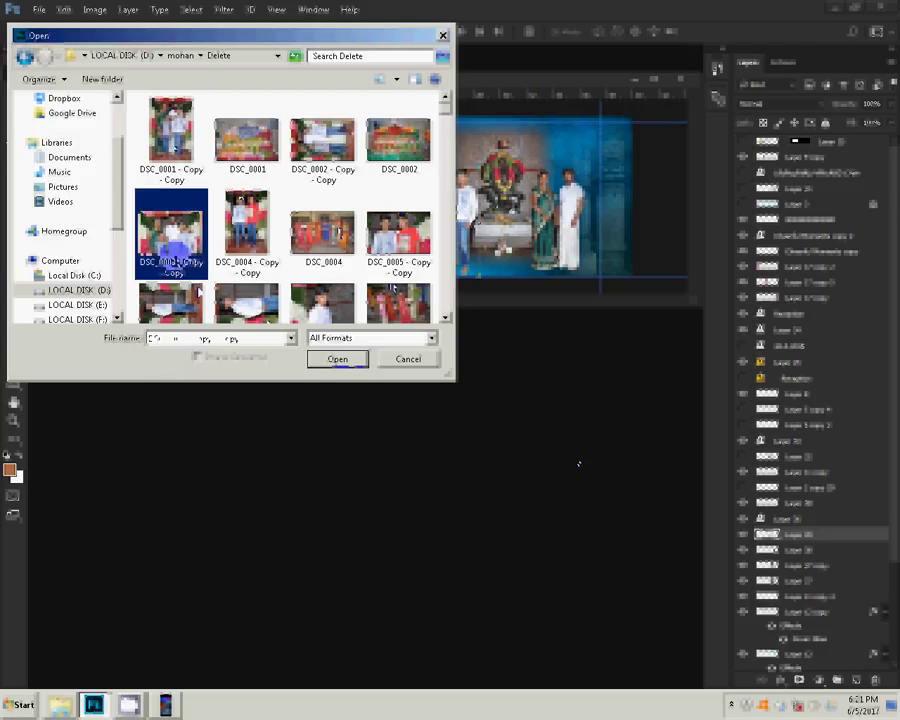
{"action": "left_click", "coordinate": [327, 366]}
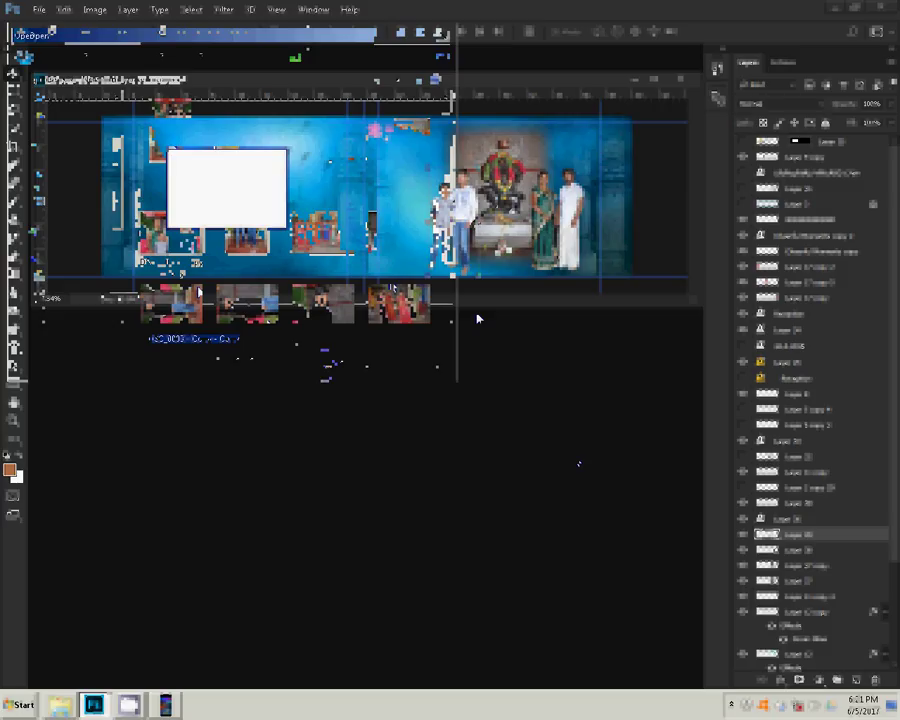
{"action": "left_click", "coordinate": [477, 317]}
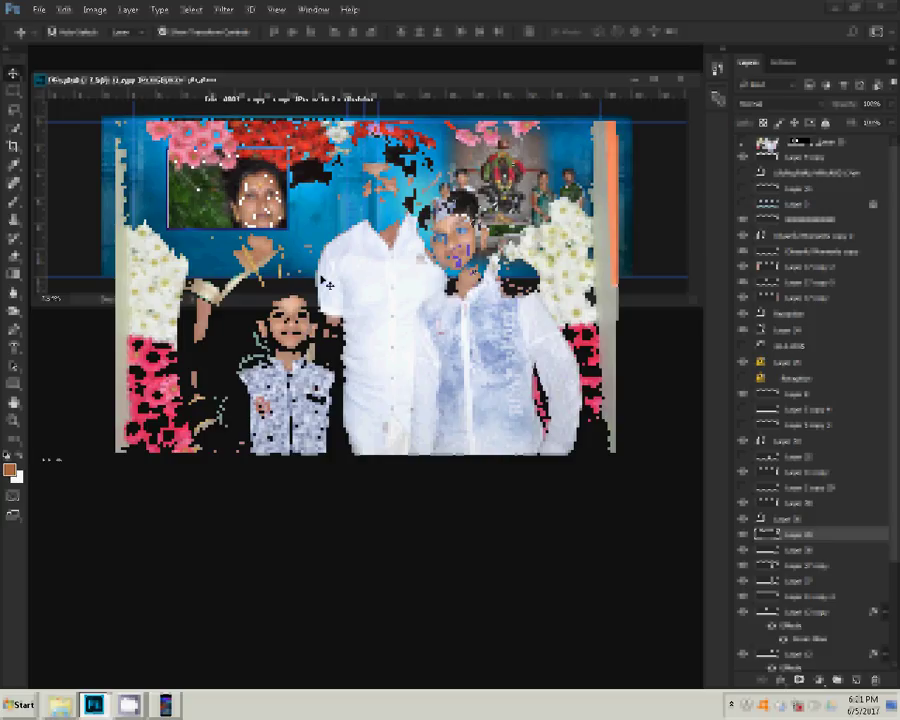
- Confirm the new Image Size settings for the family photo
{"action": "left_click", "coordinate": [92, 10]}
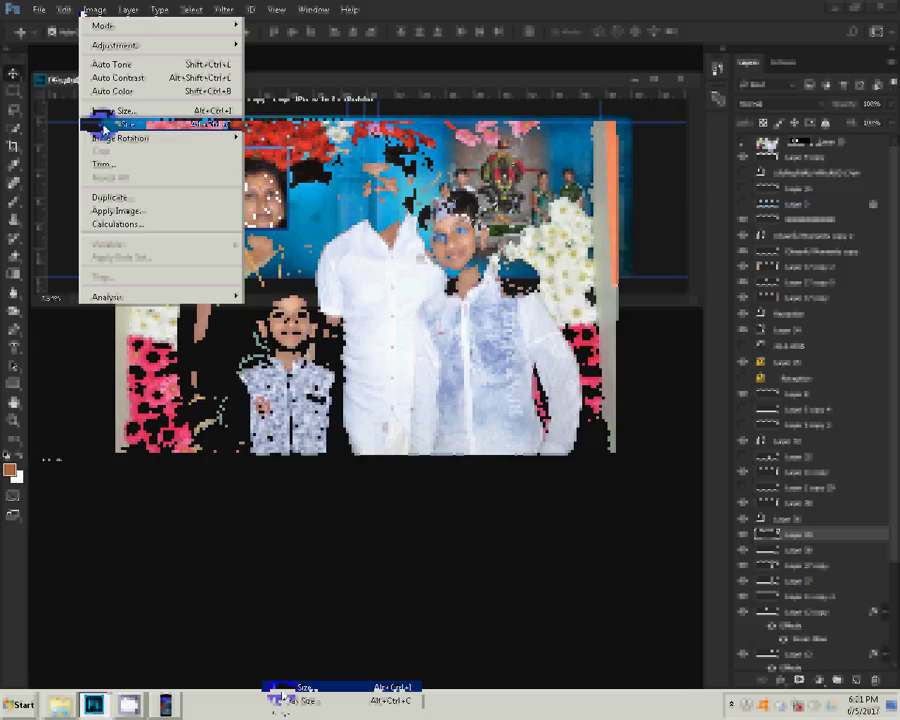
{"action": "left_click", "coordinate": [103, 126]}
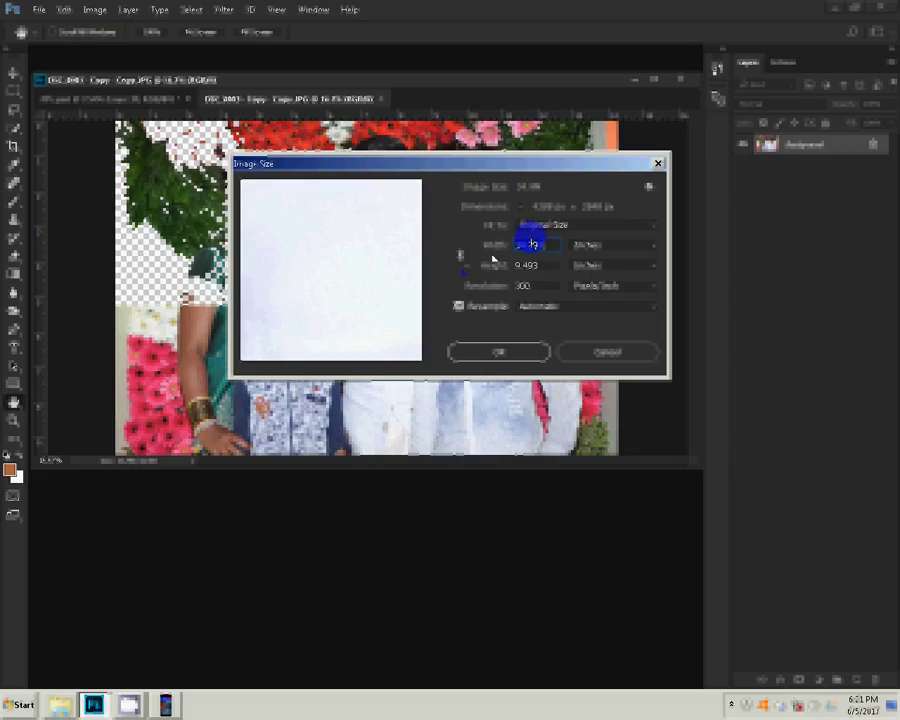
{"action": "left_click", "coordinate": [527, 352]}
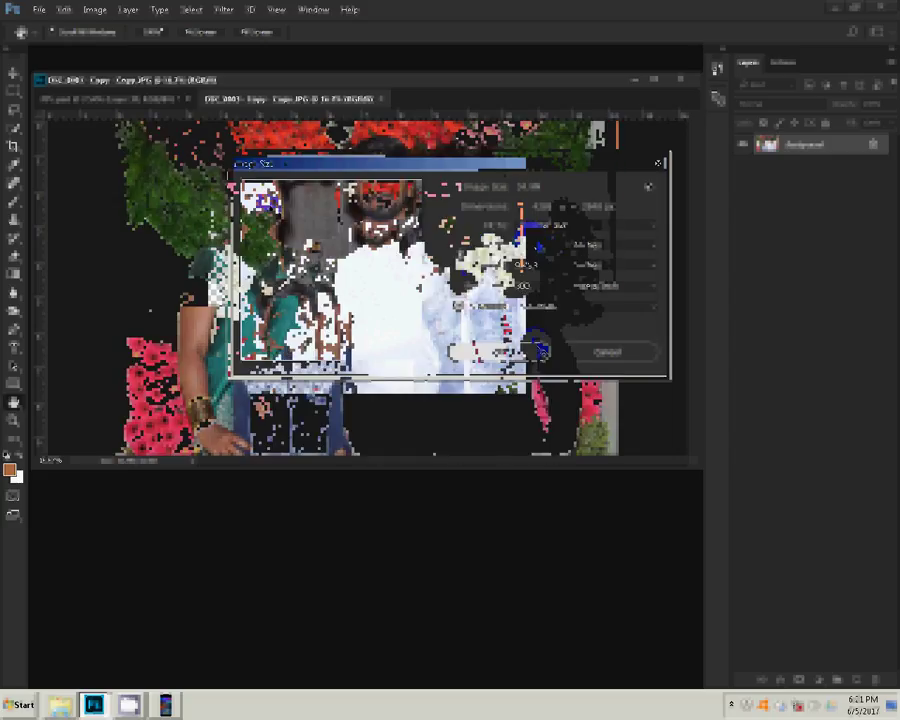
- Copy the entire family photo, then close it without saving
{"action": "left_click", "coordinate": [190, 10]}
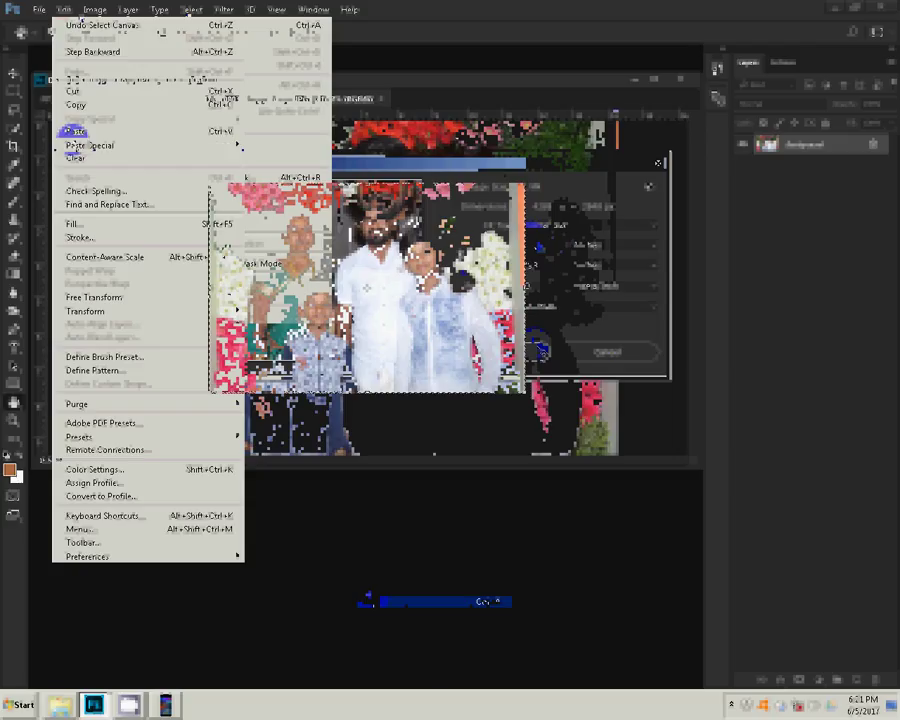
{"action": "left_click", "coordinate": [75, 157]}
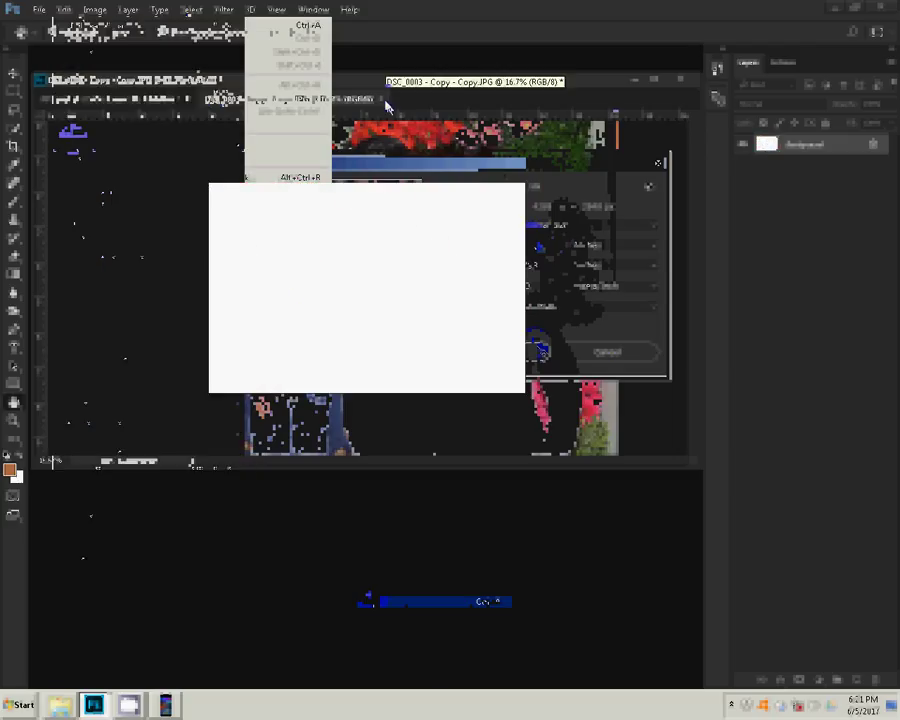
{"action": "left_click", "coordinate": [384, 101]}
{"action": "left_click", "coordinate": [450, 267]}
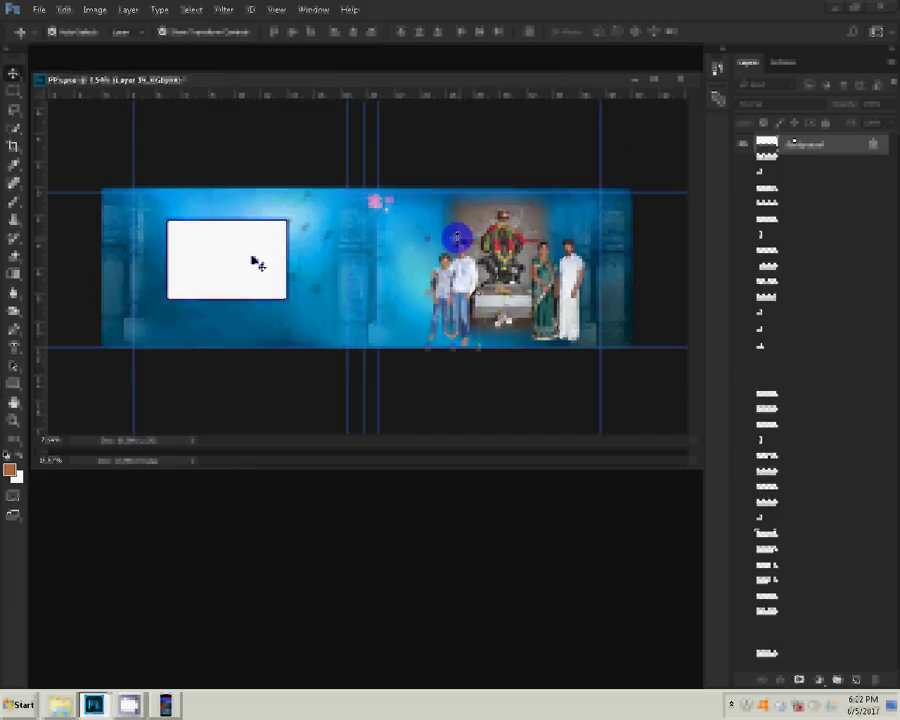
- Magic-Wand select the left white frame and Paste Into it the copied family photo
{"action": "left_click", "coordinate": [250, 258]}
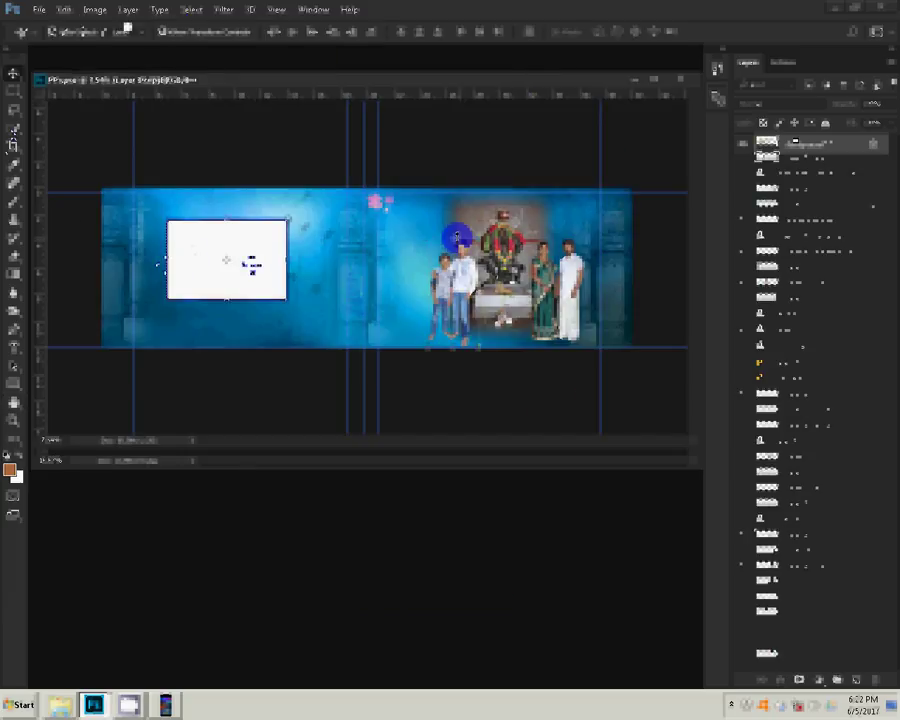
{"action": "left_click", "coordinate": [188, 248]}
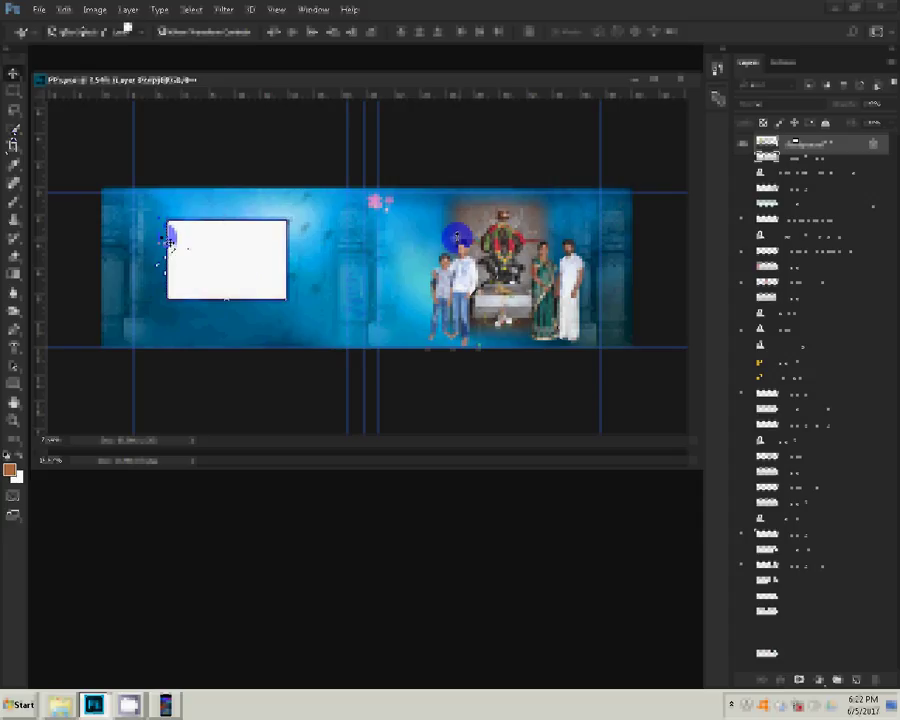
{"action": "right_click", "coordinate": [15, 133]}
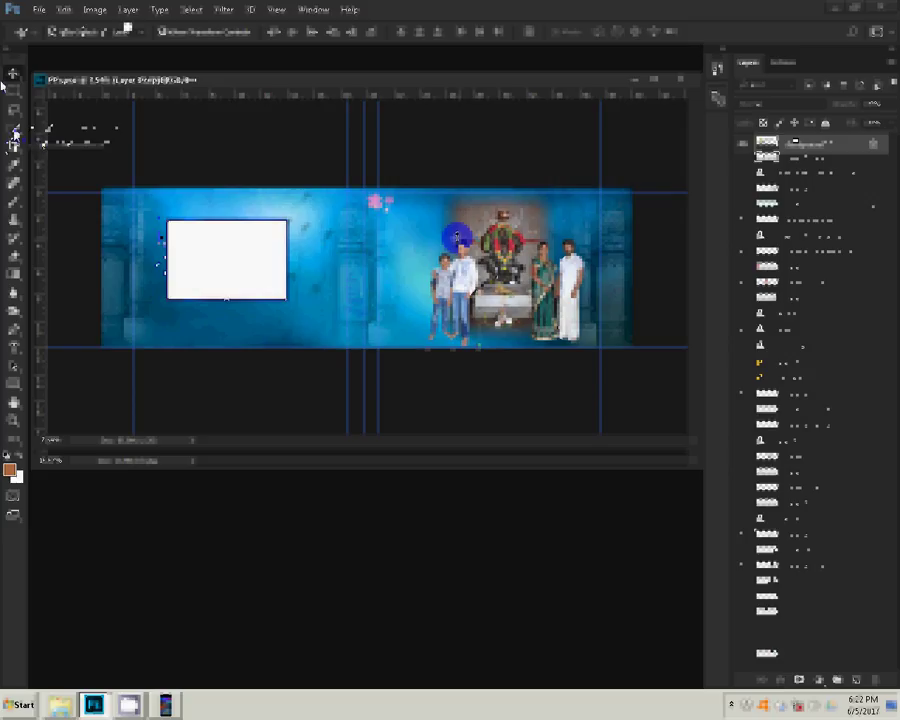
{"action": "left_click", "coordinate": [50, 144]}
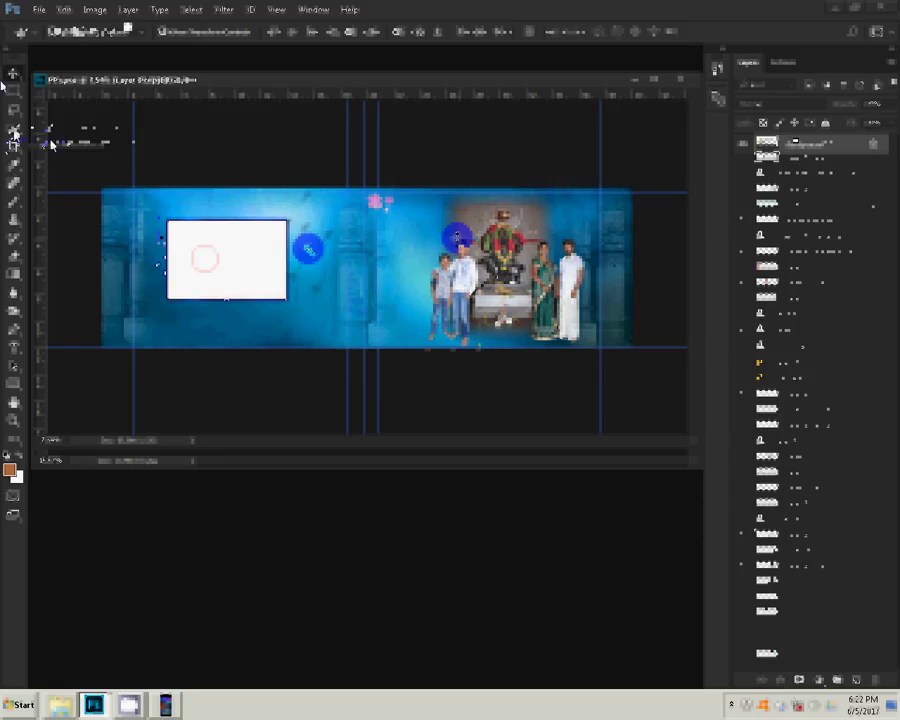
{"action": "left_click", "coordinate": [63, 9]}
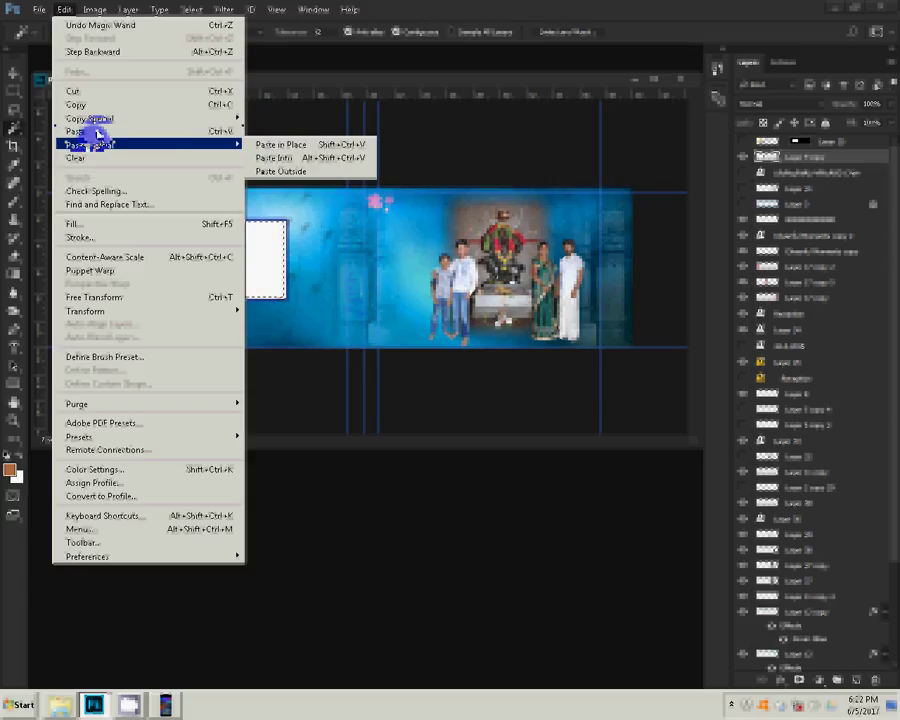
{"action": "mouse_move", "coordinate": [90, 145]}
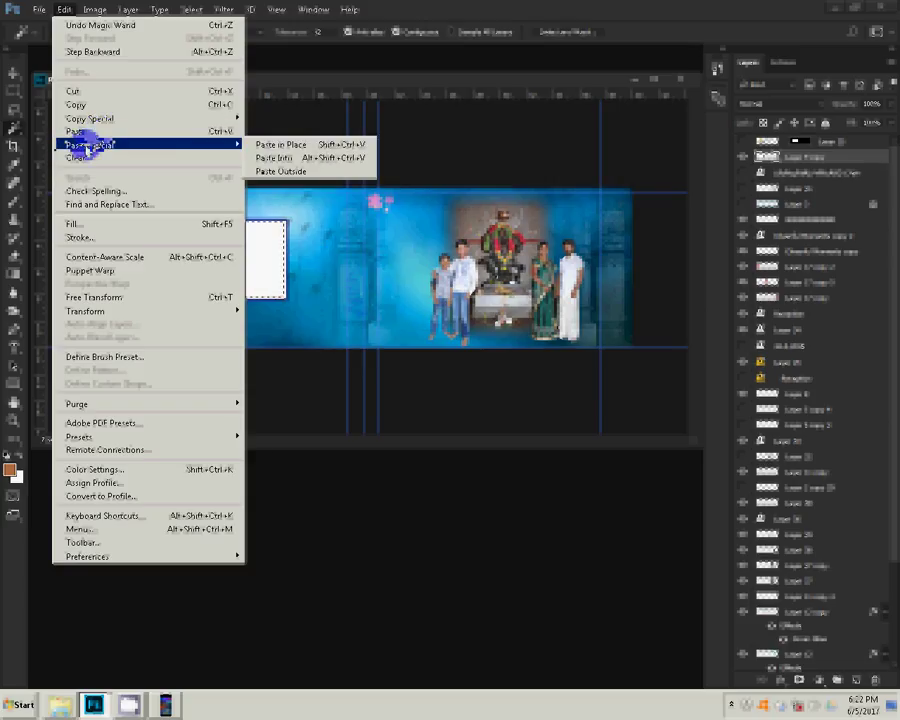
{"action": "left_click", "coordinate": [284, 158]}
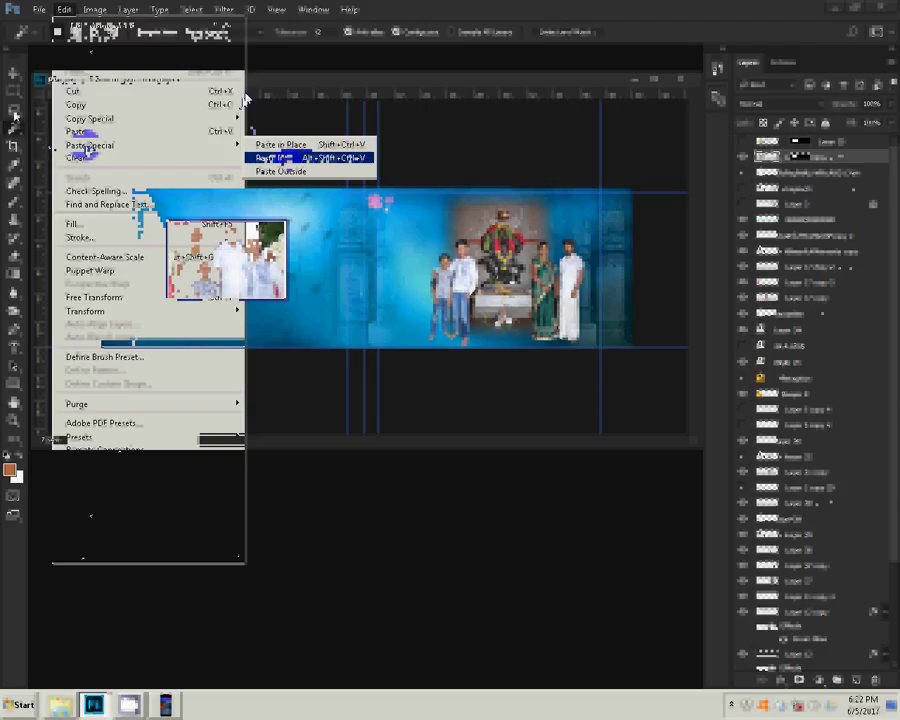
{"action": "left_click", "coordinate": [293, 229]}
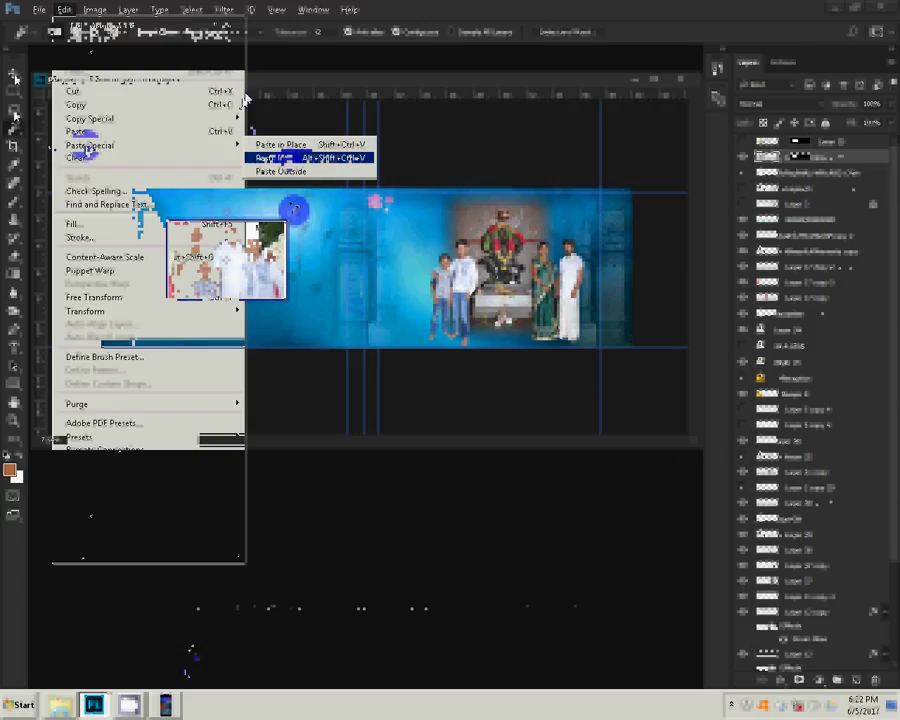
- Shrink the pasted photo with its corner handle to fit inside the left frame
{"action": "left_click_drag", "start_coordinate": [295, 209], "coordinate": [304, 206]}
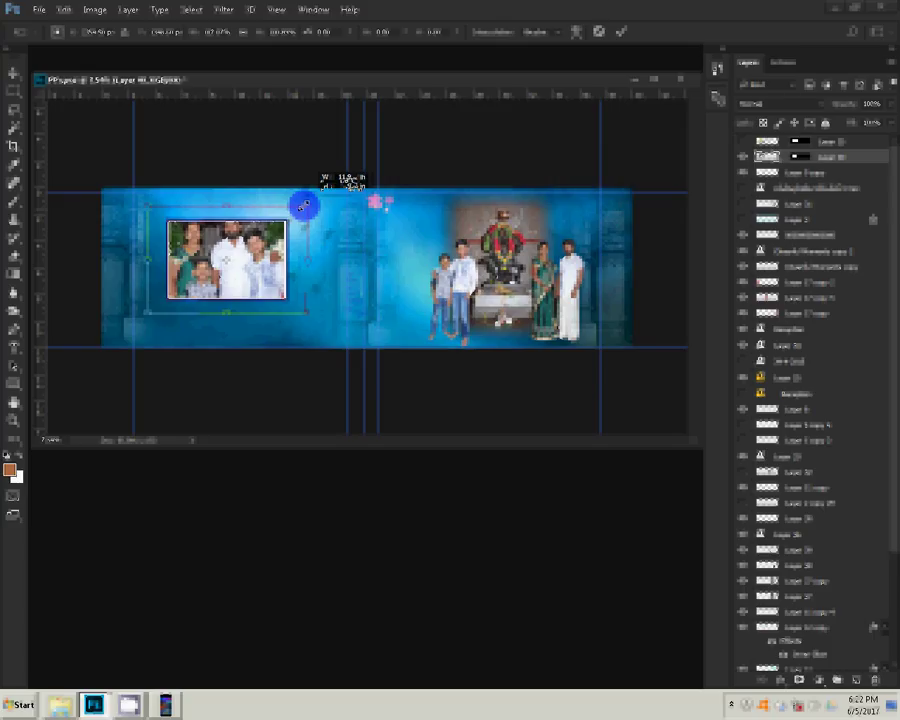
{"action": "mouse_move", "coordinate": [304, 206]}
{"action": "left_mouse_down"}
{"action": "mouse_move", "coordinate": [307, 191]}
{"action": "mouse_move", "coordinate": [298, 209]}
{"action": "left_mouse_up"}
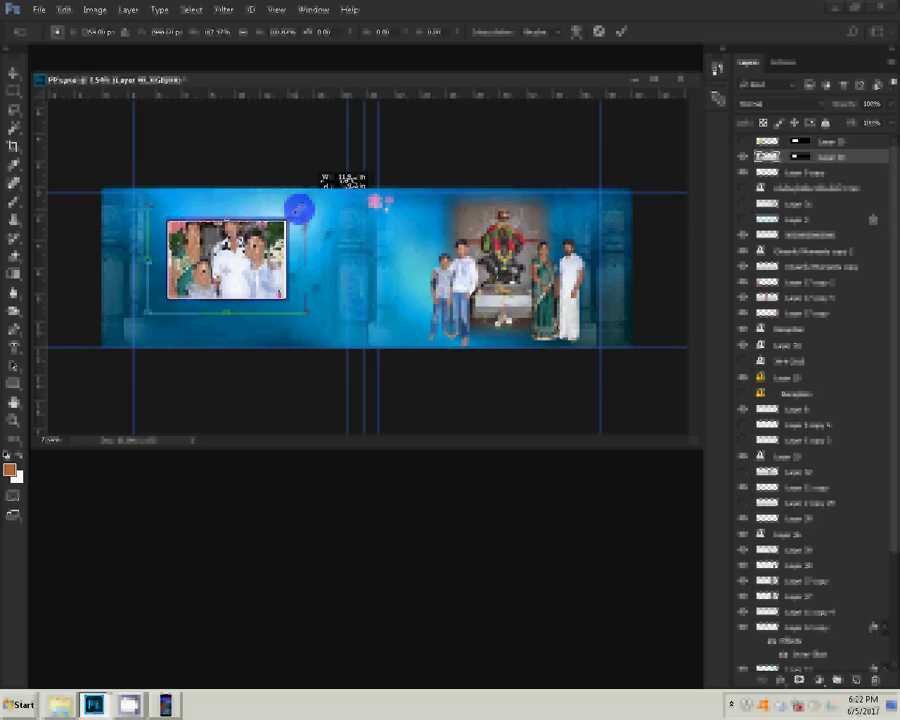
{"action": "left_click_drag", "start_coordinate": [299, 209], "coordinate": [300, 204]}
{"action": "left_click", "coordinate": [15, 428]}
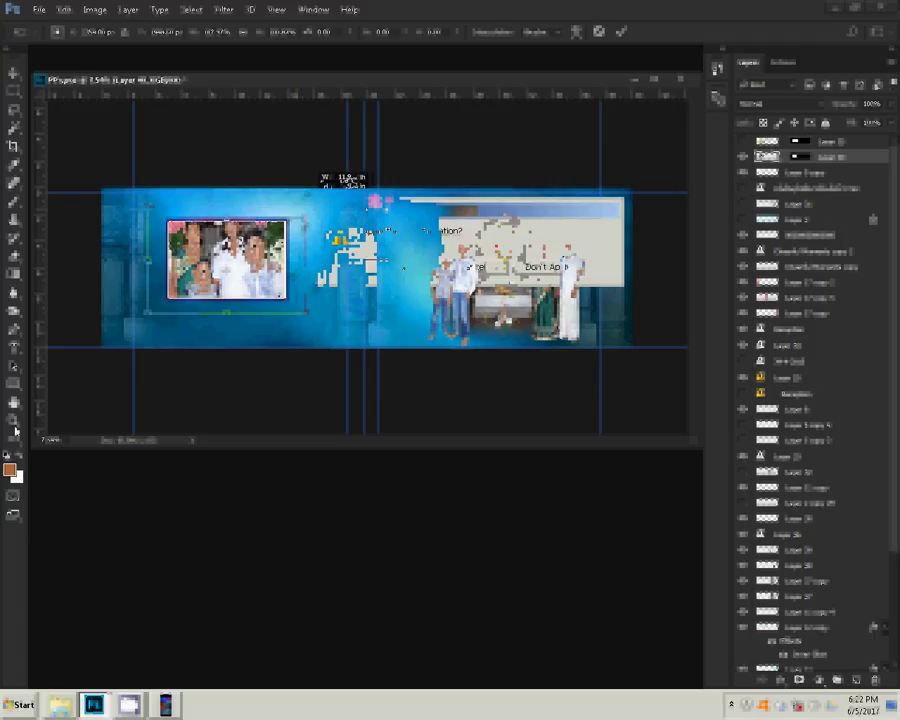
- Apply the photo's scaling, then choose the Nudi 01 k font from the font list
{"action": "left_click", "coordinate": [405, 268]}
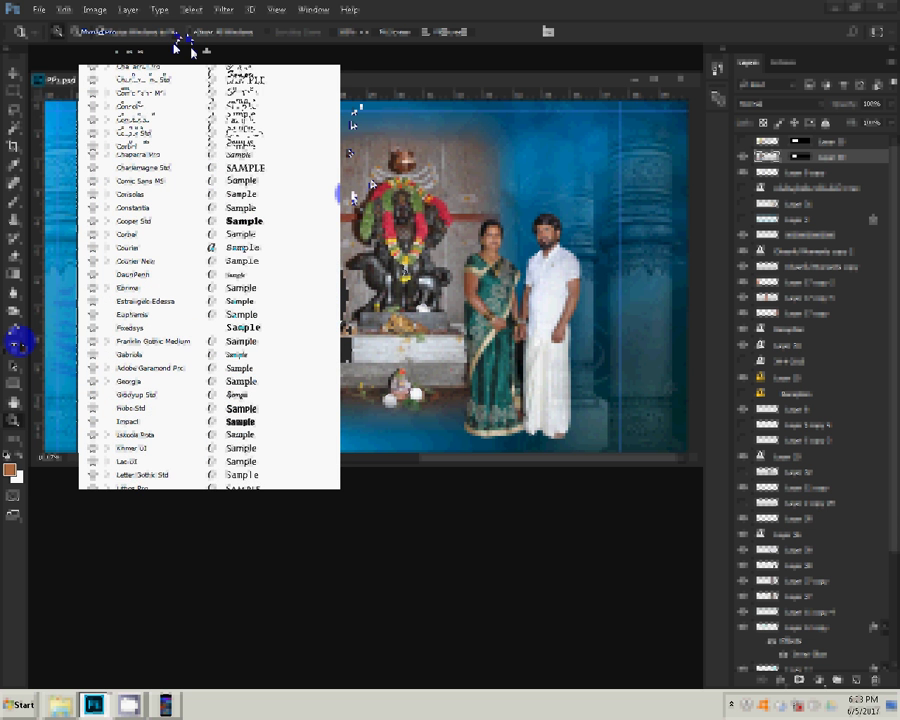
{"action": "left_click_drag", "start_coordinate": [340, 195], "coordinate": [337, 244]}
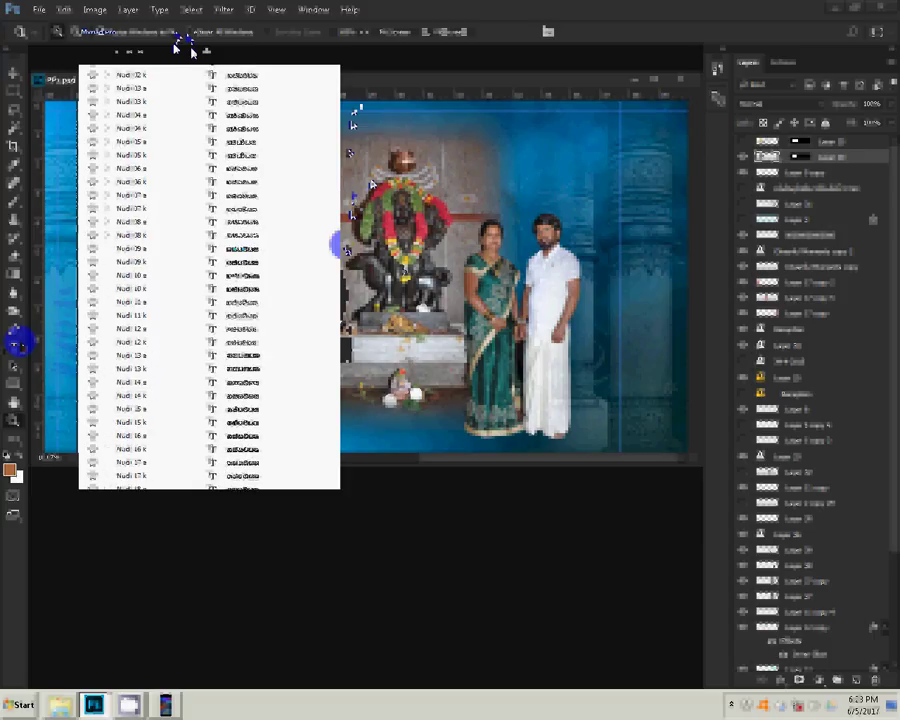
{"action": "scroll", "coordinate": [140, 445], "scroll_direction": "down", "scroll_amount": 10}
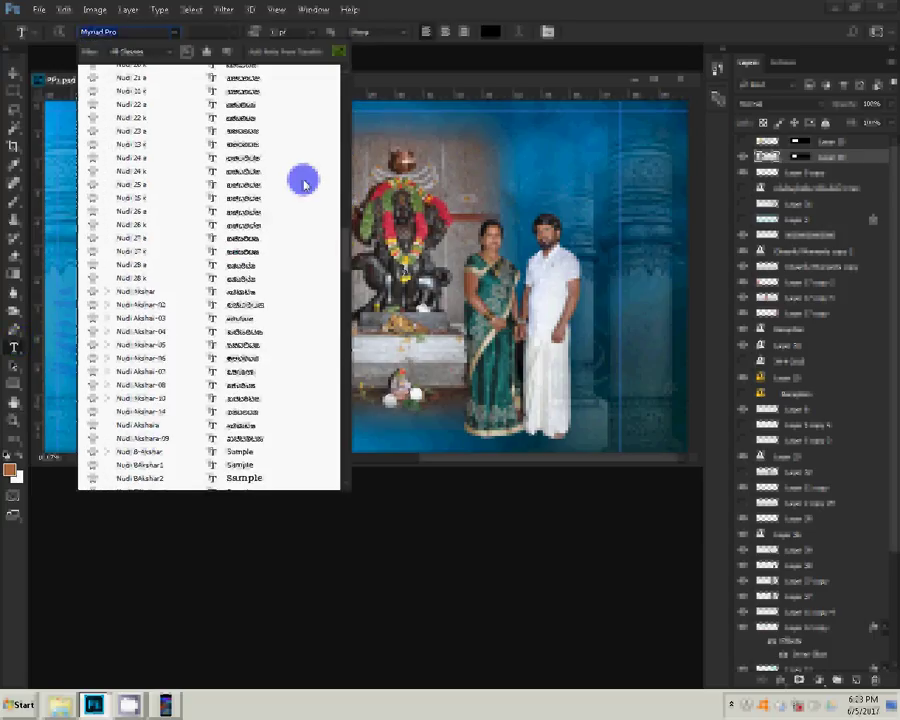
{"action": "left_click", "coordinate": [347, 226]}
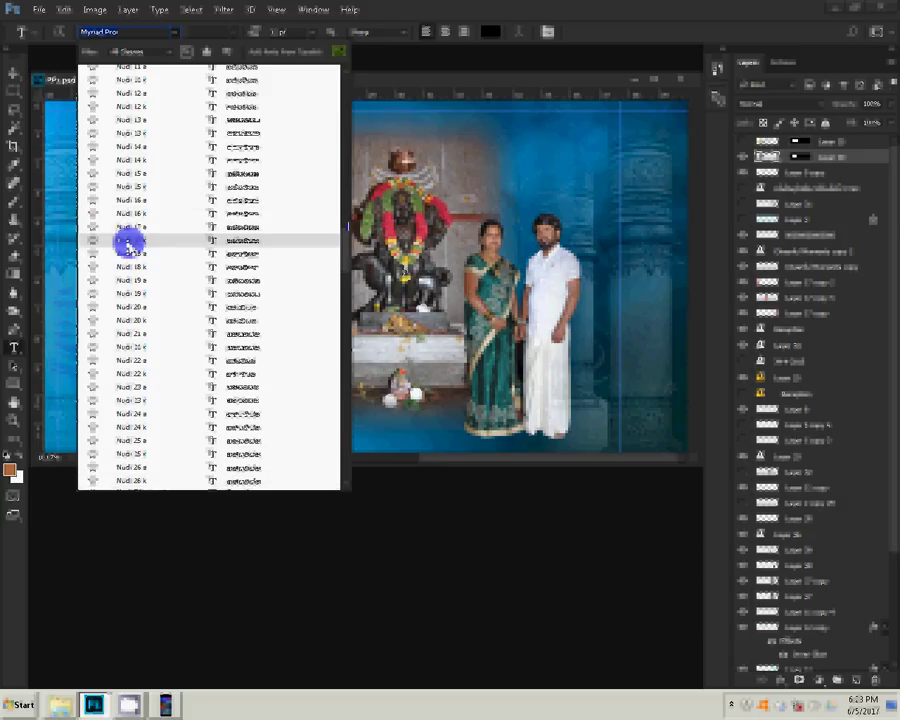
{"action": "left_click", "coordinate": [127, 241]}
{"action": "left_click", "coordinate": [368, 218]}
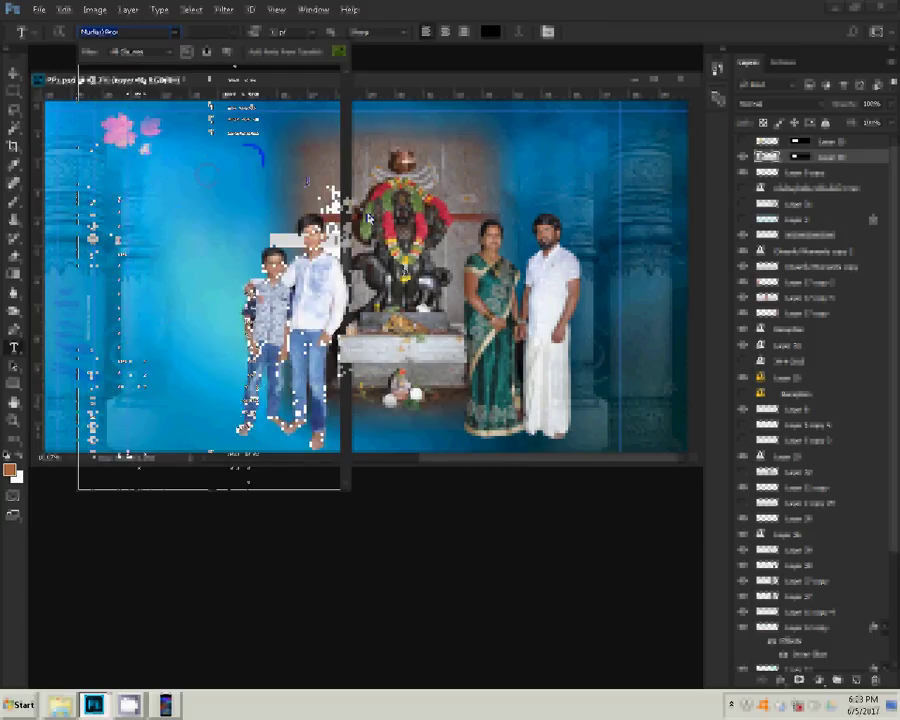
- Try text insertion spots in the upper-left area of the spread
{"action": "left_click", "coordinate": [369, 48]}
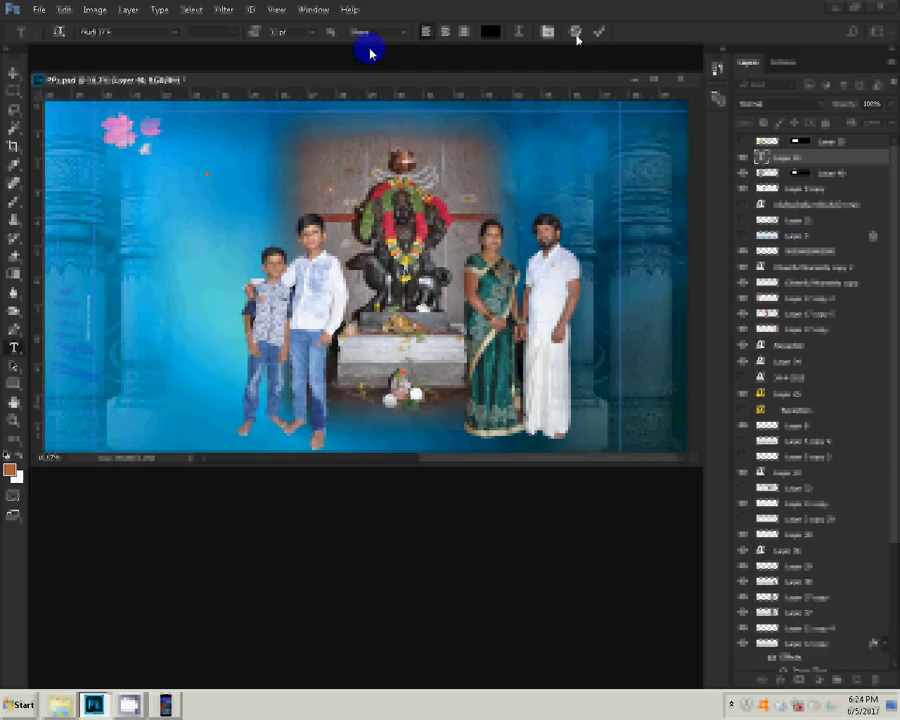
{"action": "left_click", "coordinate": [215, 219]}
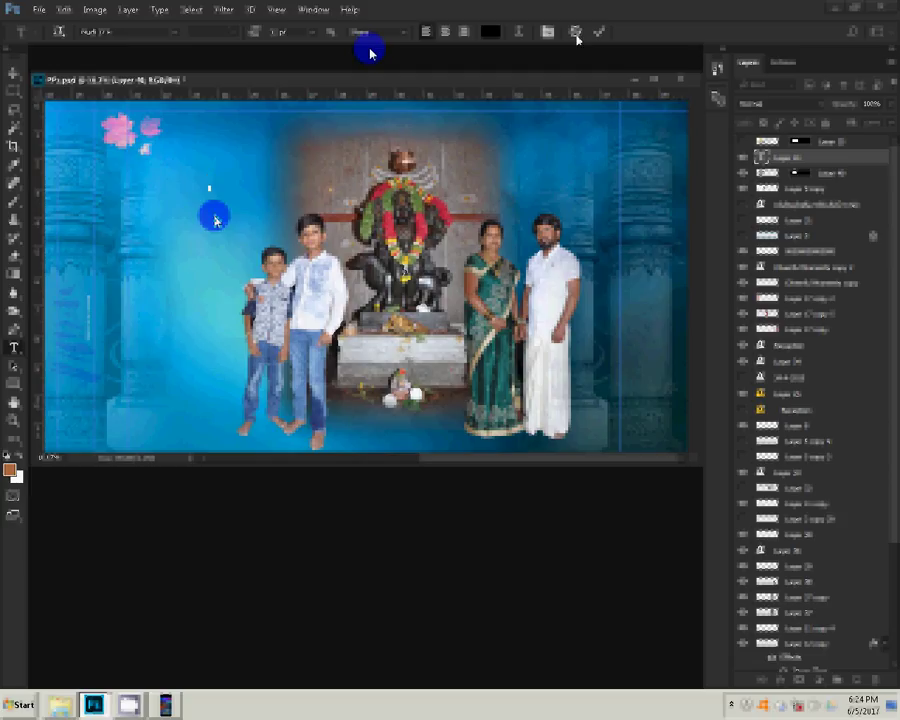
{"action": "left_click", "coordinate": [209, 188]}
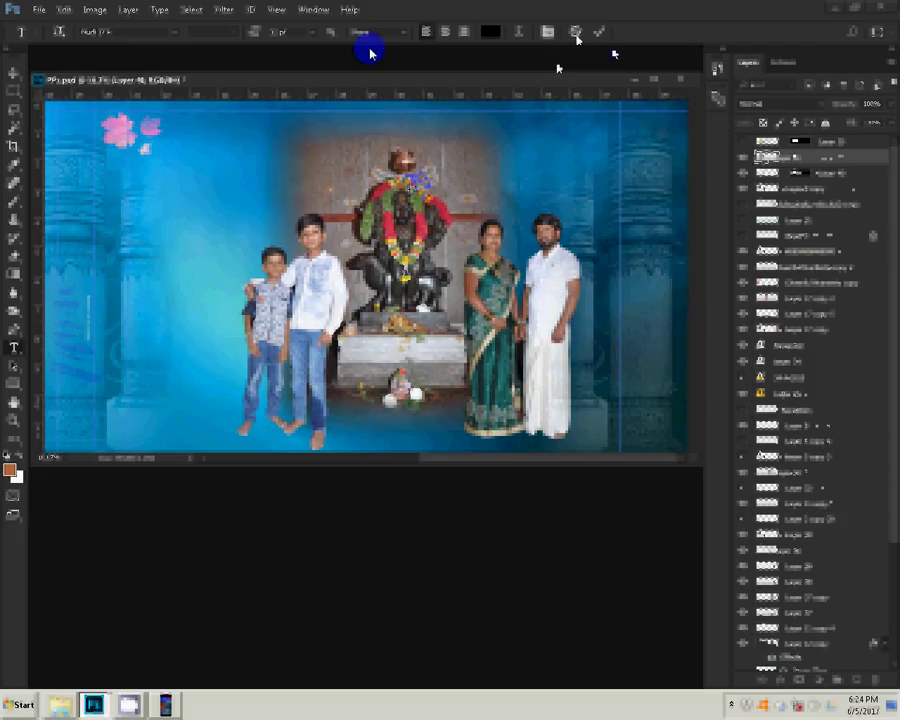
{"action": "left_click", "coordinate": [253, 178]}
{"action": "left_click", "coordinate": [271, 169]}
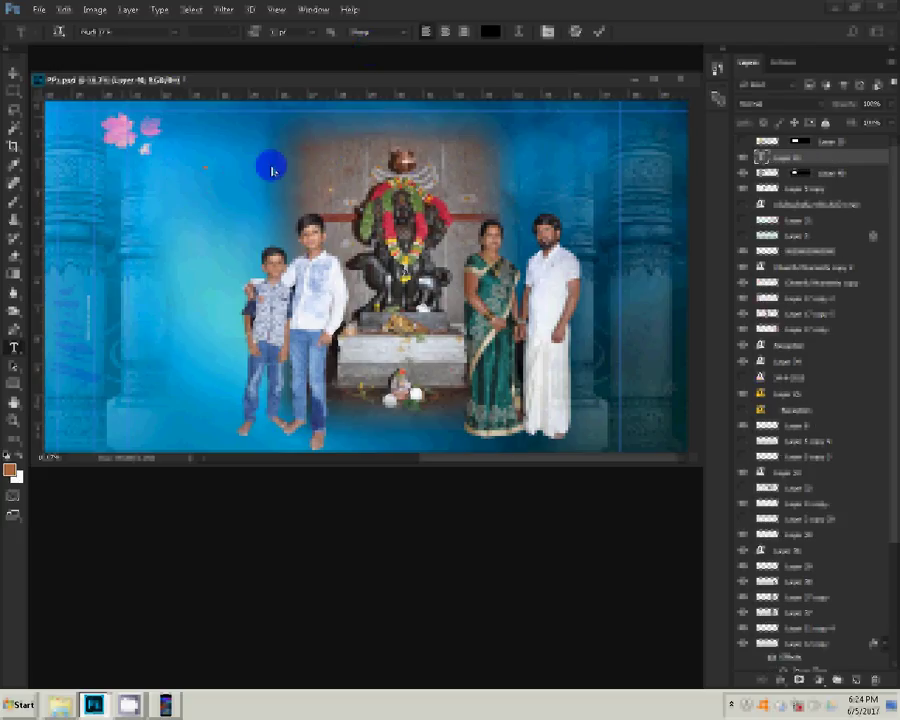
- Set the text size to 30 pt and start the title left of the idol
{"action": "left_click", "coordinate": [315, 38]}
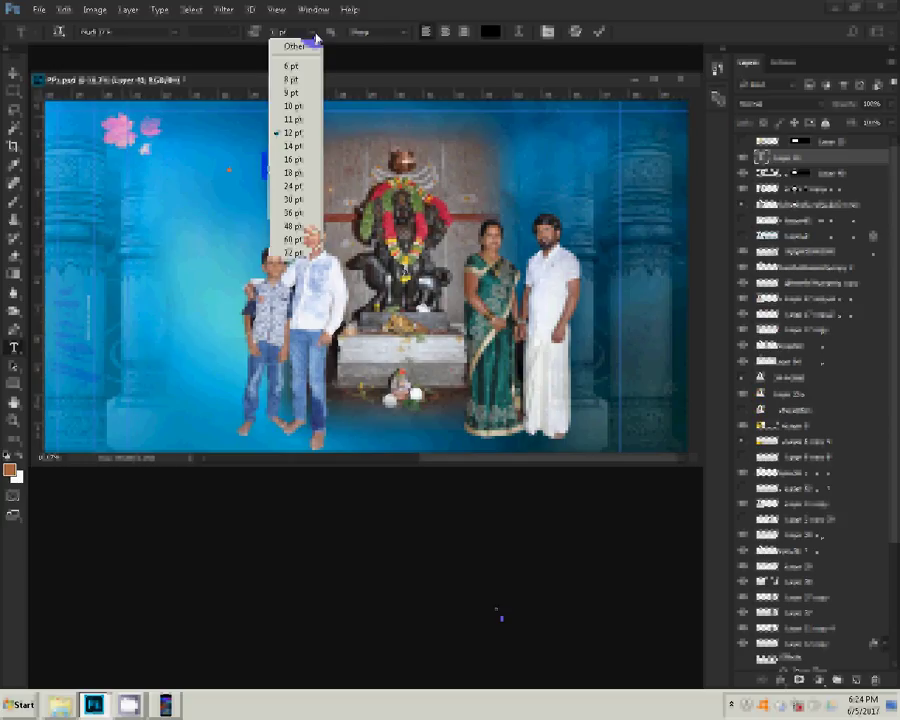
{"action": "left_click", "coordinate": [294, 199]}
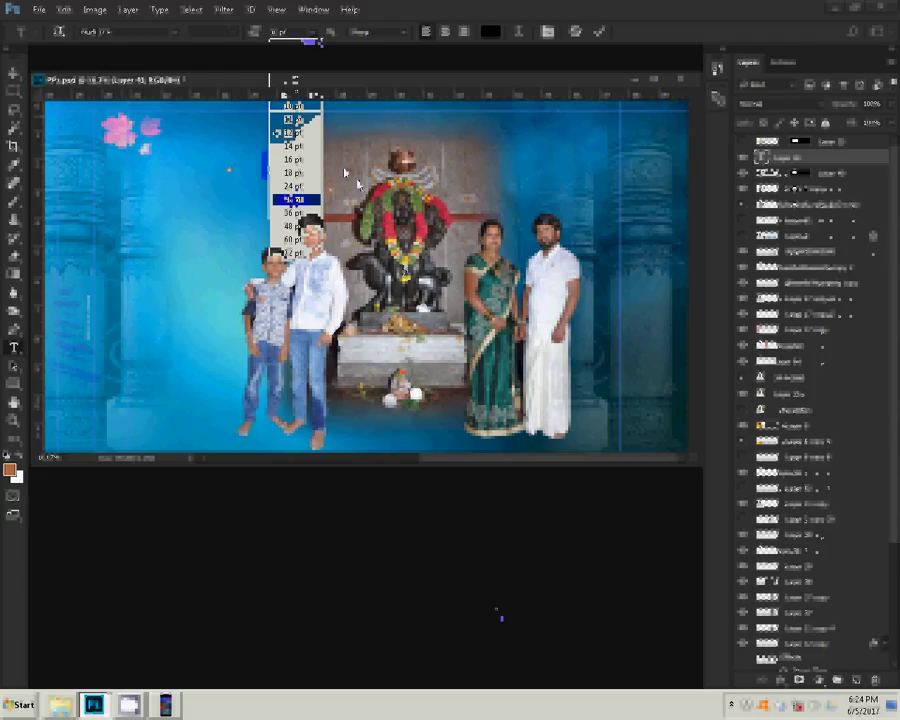
{"action": "left_click", "coordinate": [344, 172]}
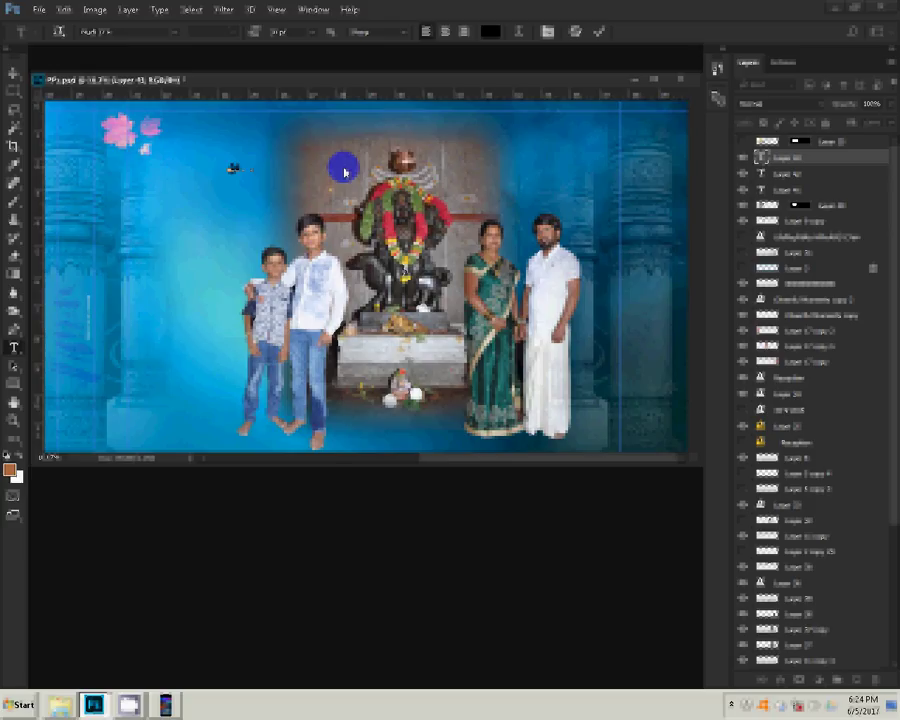
- Type the Kannada title line, including a name and 'ಶ್ರೀ ದೇವರು', in the Nudi font
{"action": "type", "text": "ಕ ರಮೇಶ"}
{"action": "type", "text": "gÀªÉÄñÀ"}
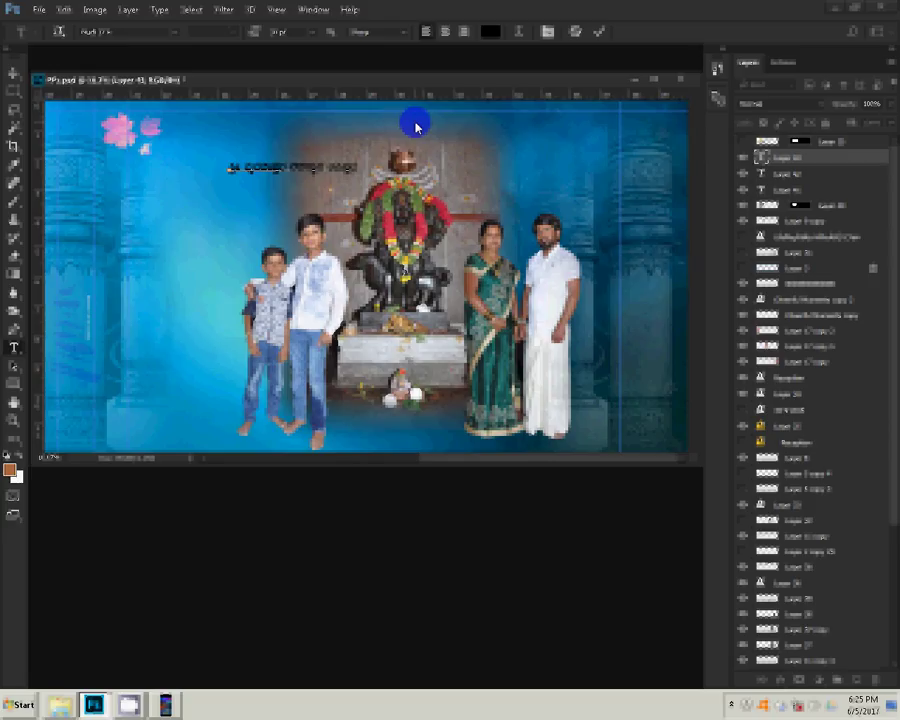
{"action": "type", "text": "f"}
{"action": "type", "text": "ಶ್ರೀ ದೇವರು"}
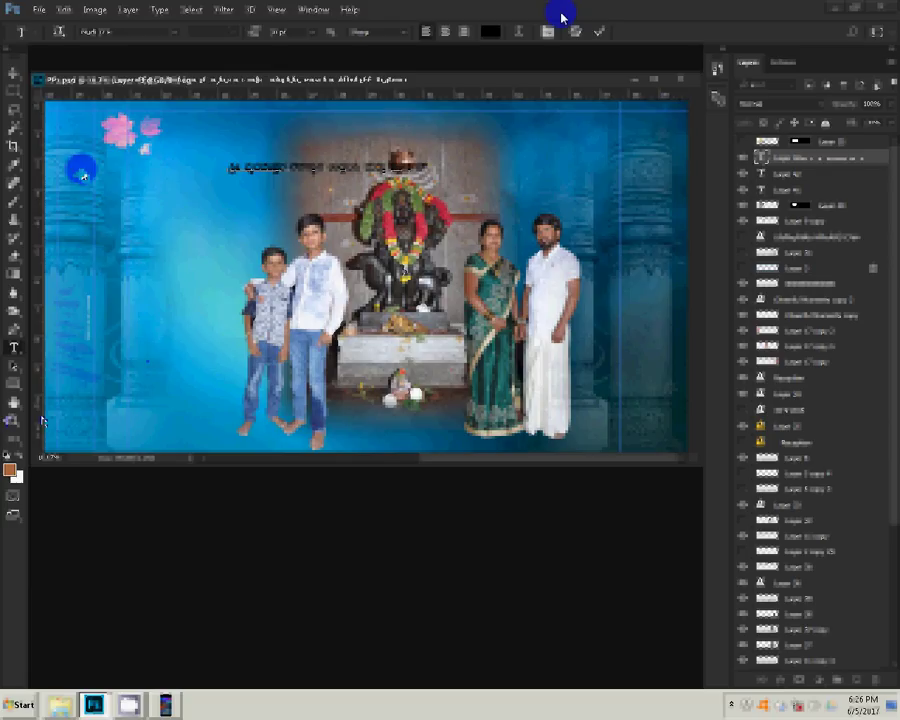
- Enlarge the headline to 60 pt and paste corrected text over a wrong middle word
{"action": "left_click", "coordinate": [316, 35]}
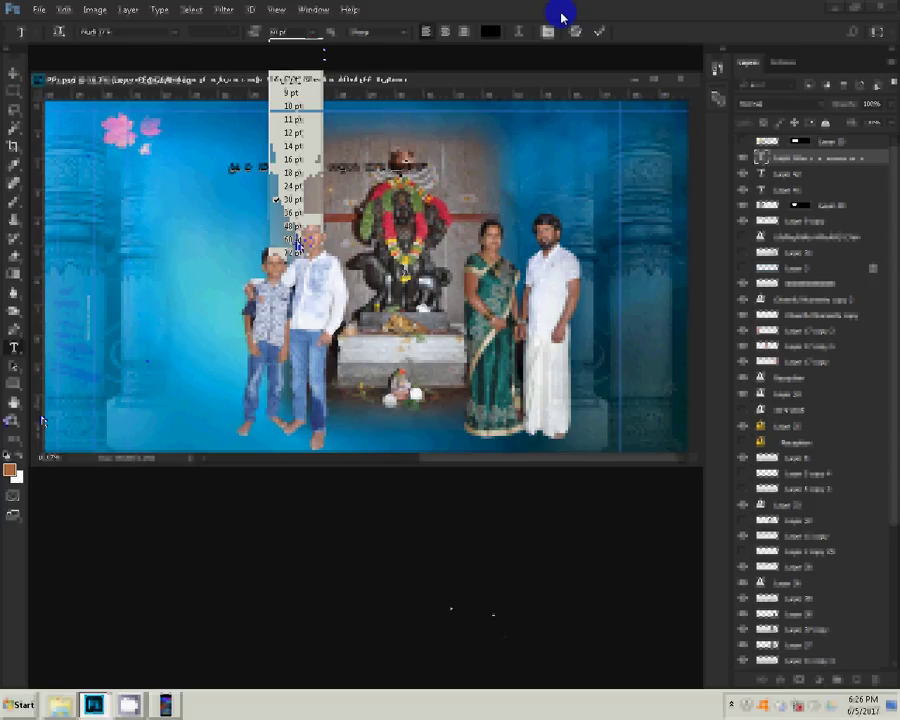
{"action": "left_click", "coordinate": [598, 31]}
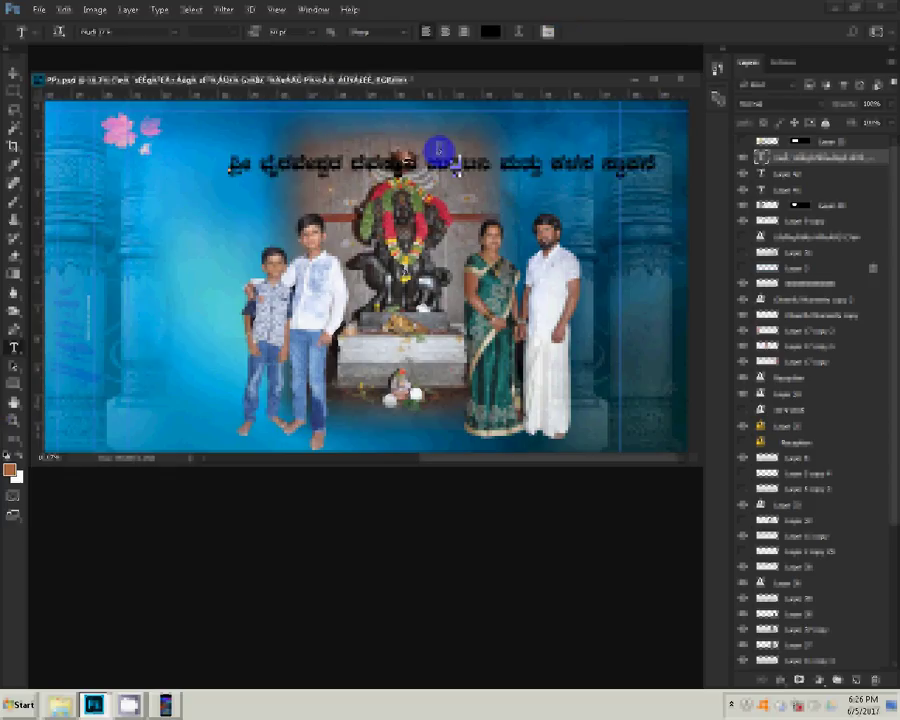
{"action": "double_click", "coordinate": [438, 152]}
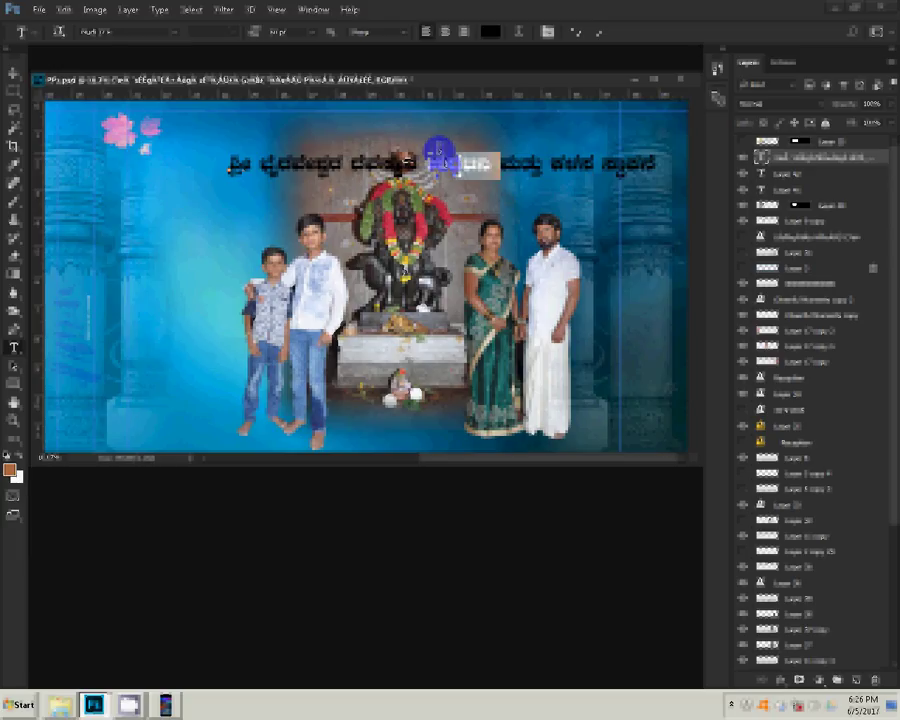
{"action": "type", "text": "a"}
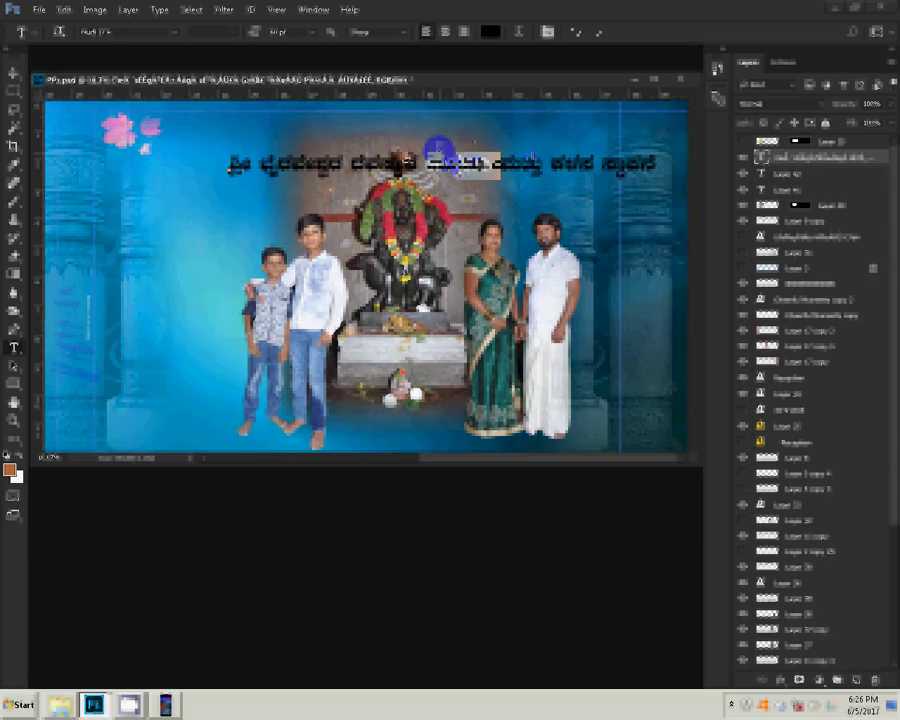
{"action": "key", "text": "ctrl+v"}
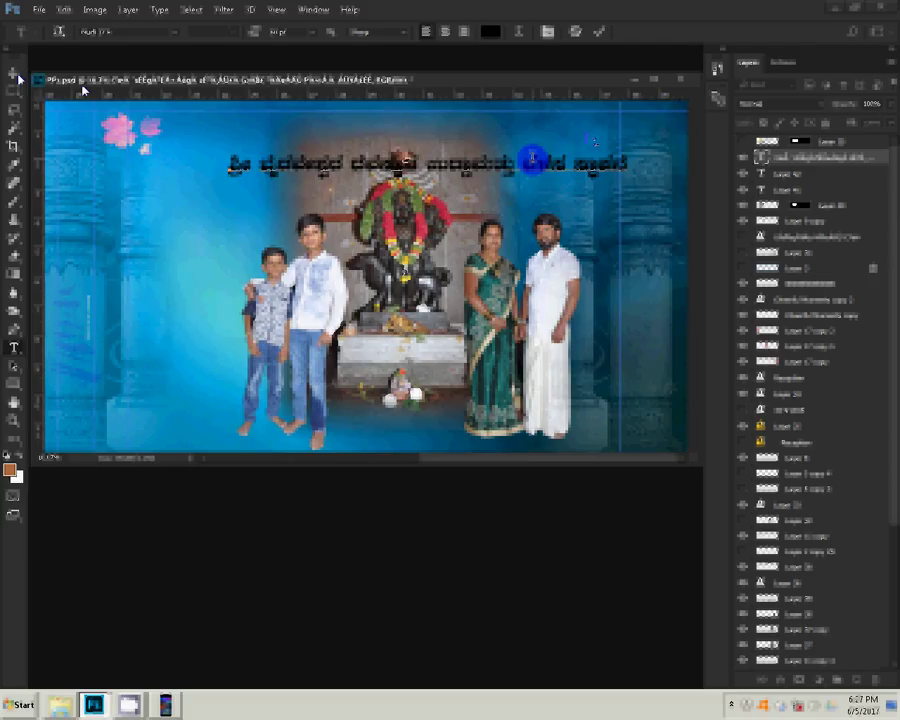
- Drag the title to the upper left, then place a new text point left of the boys
{"action": "left_click", "coordinate": [14, 74]}
{"action": "left_click", "coordinate": [553, 185]}
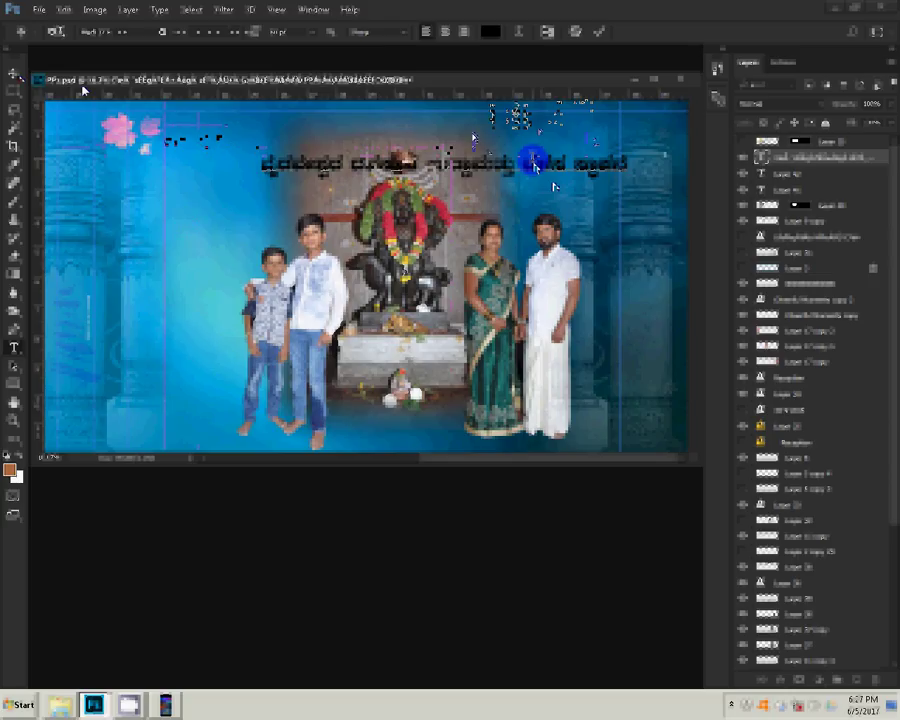
{"action": "left_click", "coordinate": [577, 173], "text": "ctrl"}
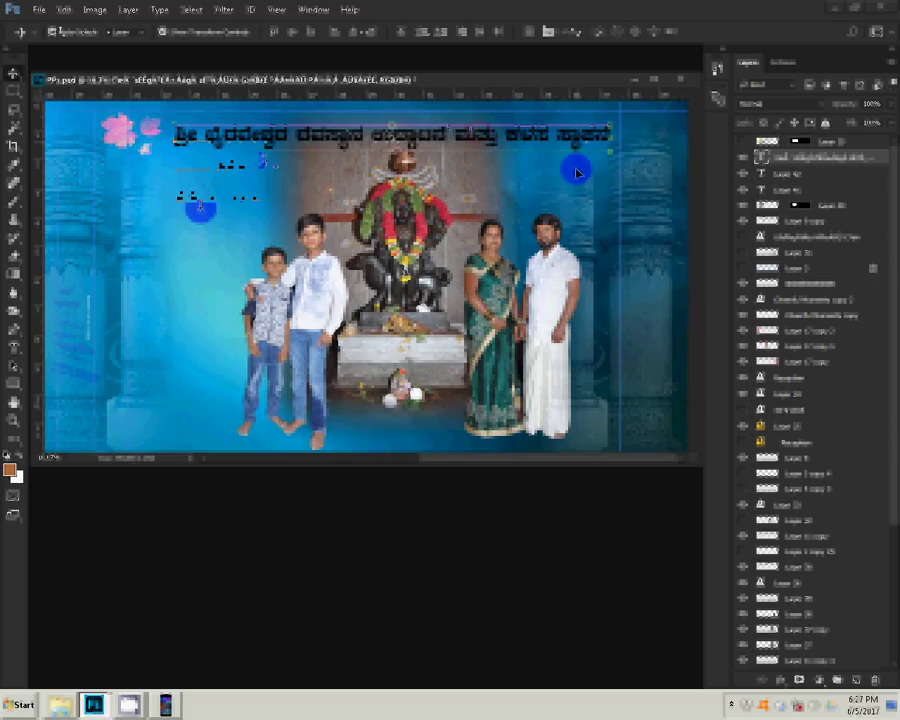
{"action": "left_click", "coordinate": [600, 32]}
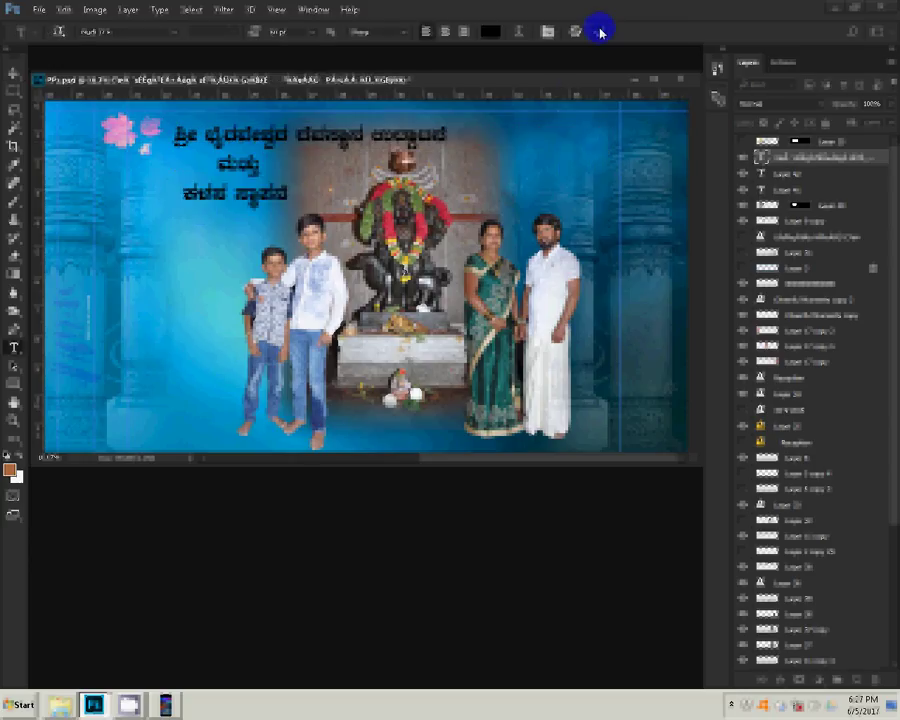
{"action": "left_click", "coordinate": [130, 358]}
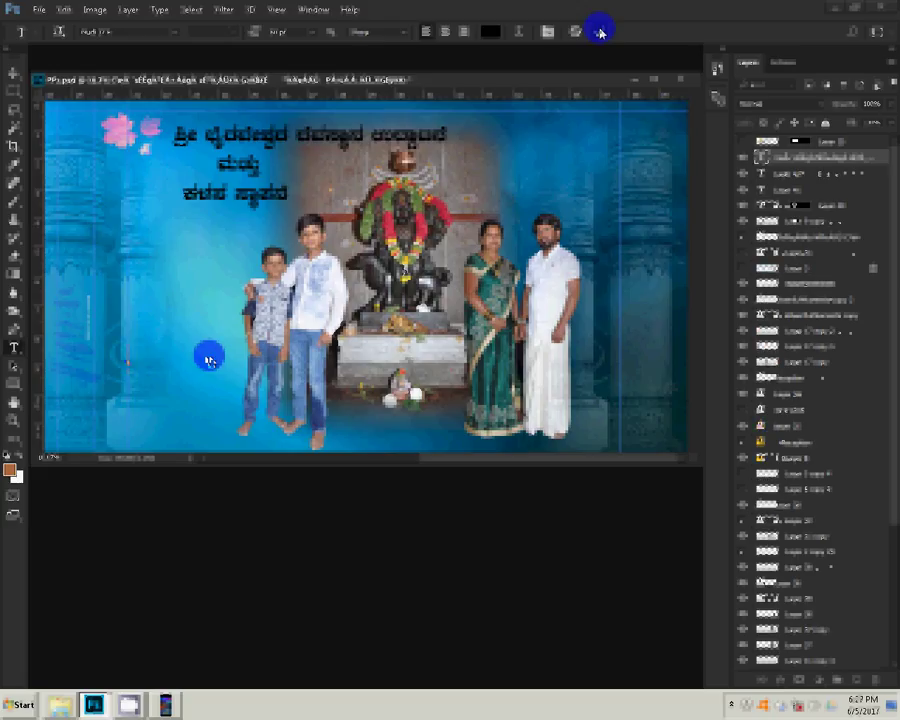
- Apply a Baraha font to the small text line left of the boys and commit
{"action": "left_click", "coordinate": [175, 36]}
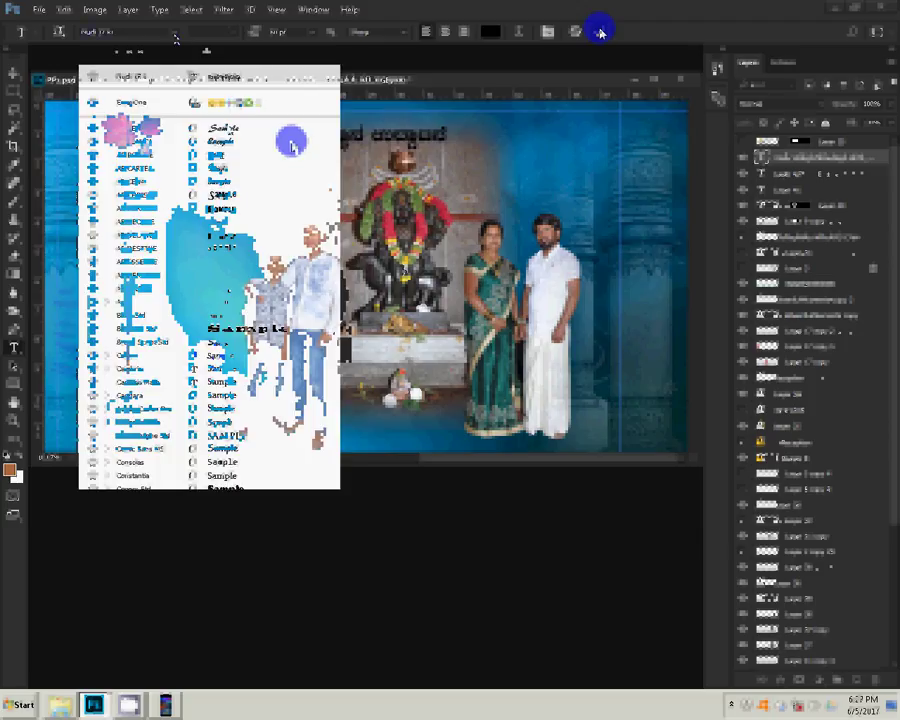
{"action": "left_click", "coordinate": [223, 130]}
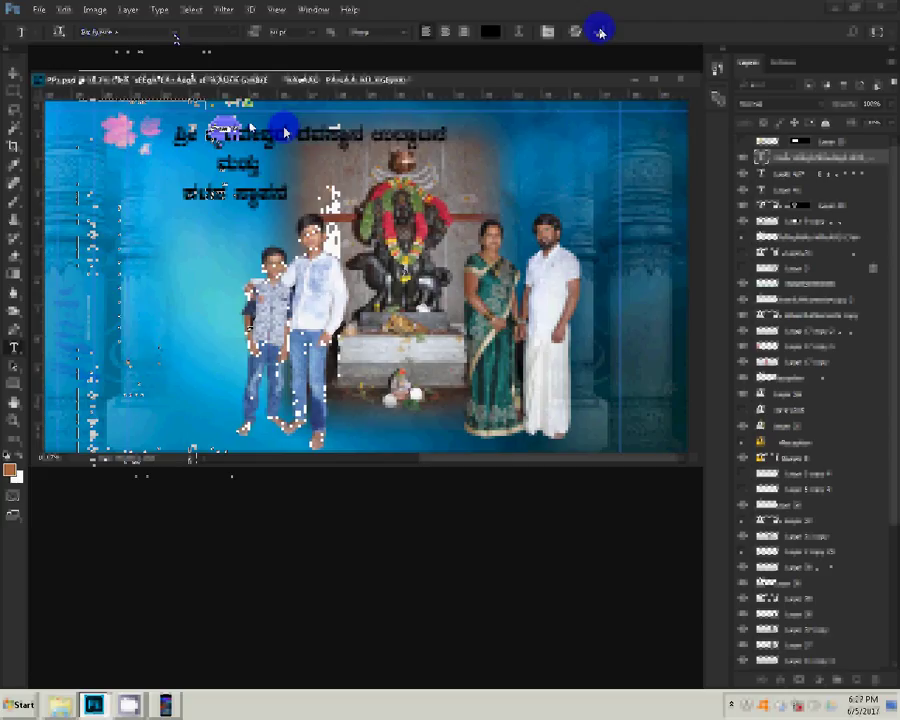
{"action": "left_click", "coordinate": [598, 31]}
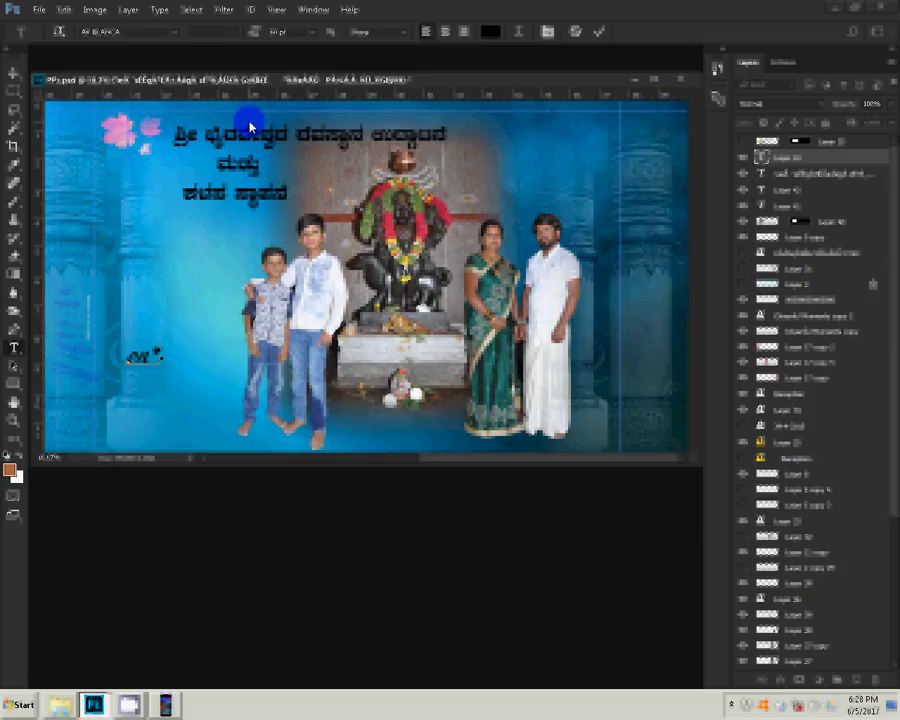
- Finish the date text, move it beside the boy and scale it larger
{"action": "type", "text": "-:"}
{"action": "type", "text": ")"}
{"action": "type", "text": ")"}
{"action": "type", "text": ")"}
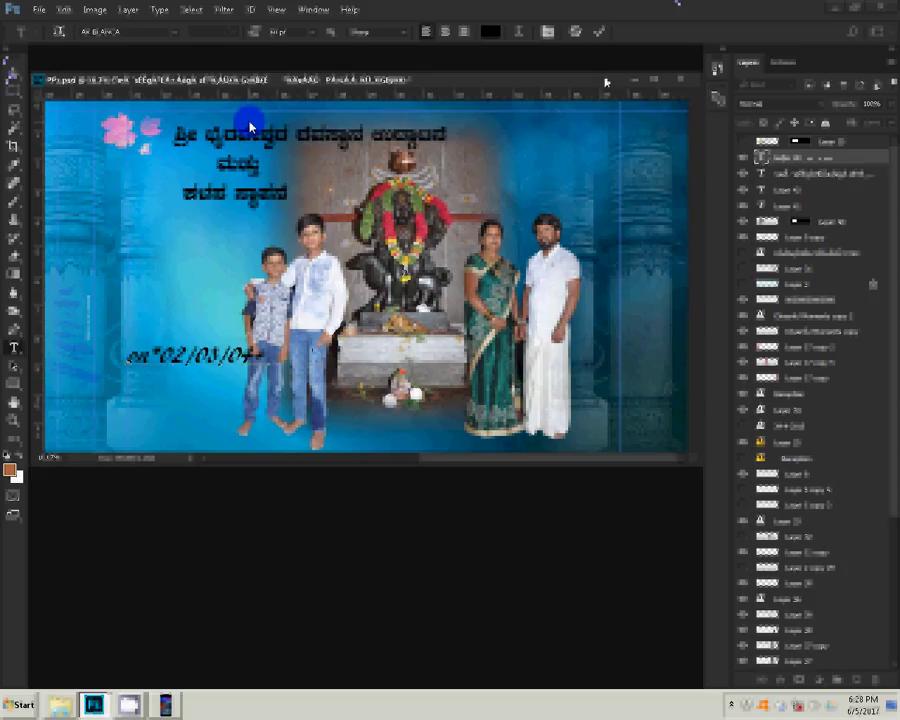
{"action": "key", "text": "v"}
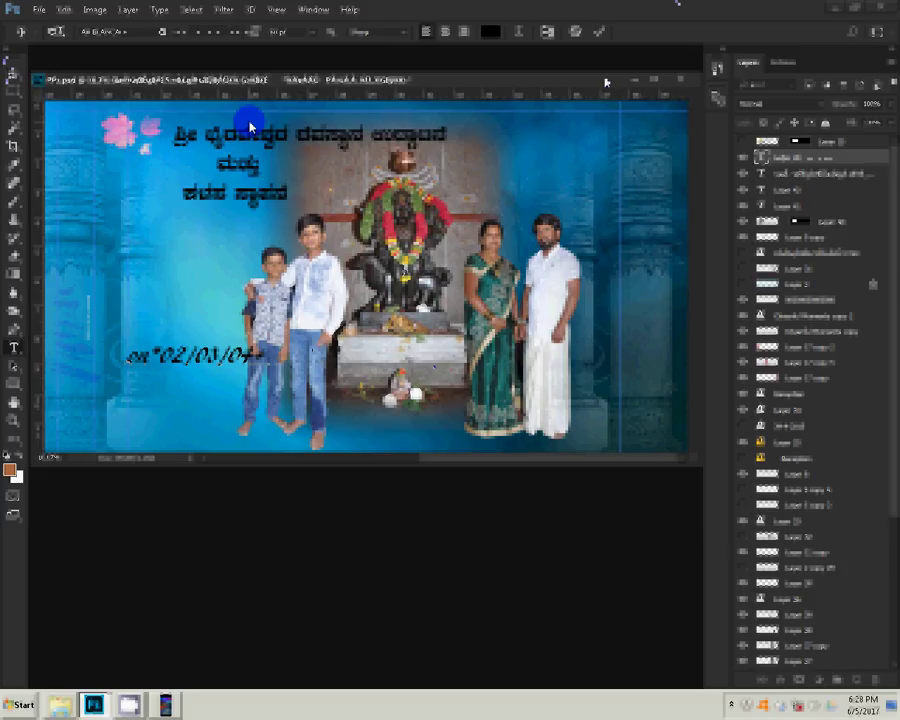
{"action": "mouse_move", "coordinate": [261, 315]}
{"action": "left_mouse_down"}
{"action": "mouse_move", "coordinate": [277, 317]}
{"action": "mouse_move", "coordinate": [265, 315]}
{"action": "left_mouse_up"}
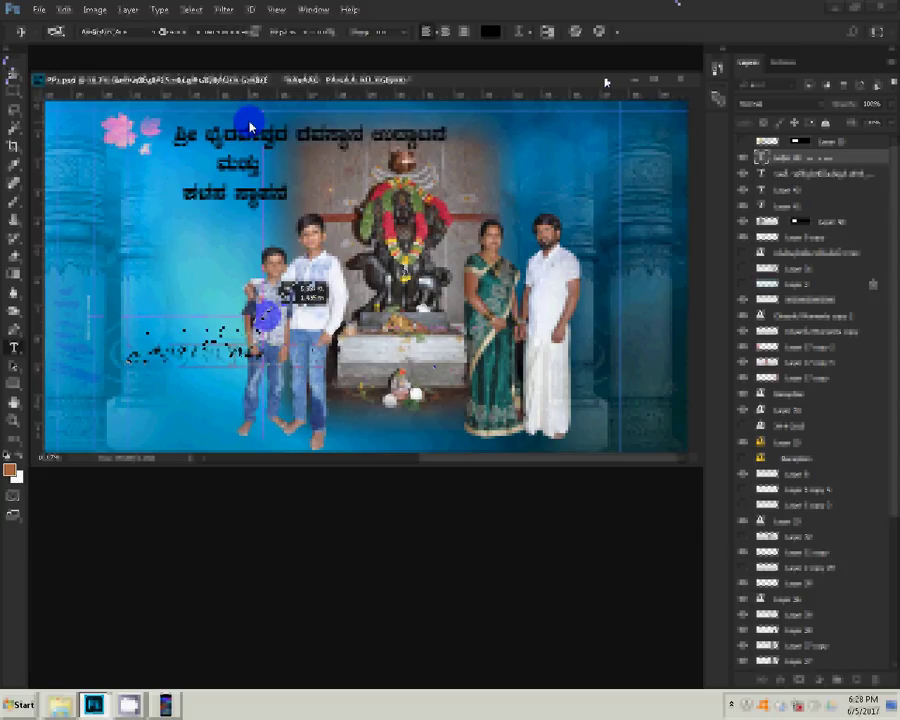
{"action": "left_click_drag", "start_coordinate": [265, 316], "coordinate": [252, 323]}
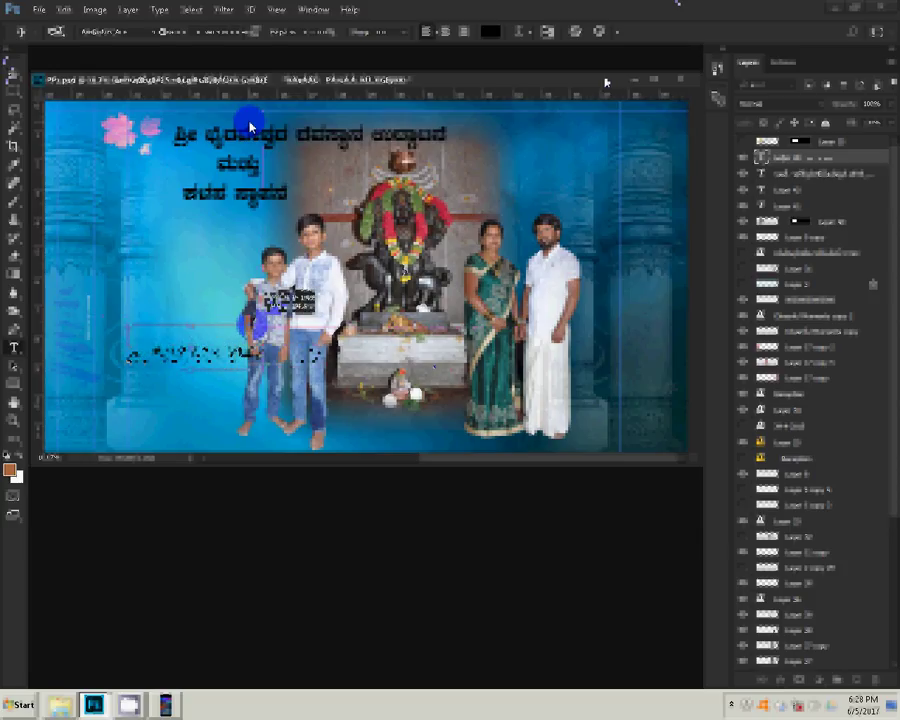
{"action": "key", "text": "ctrl+t"}
{"action": "left_click_drag", "start_coordinate": [333, 342], "coordinate": [345, 329]}
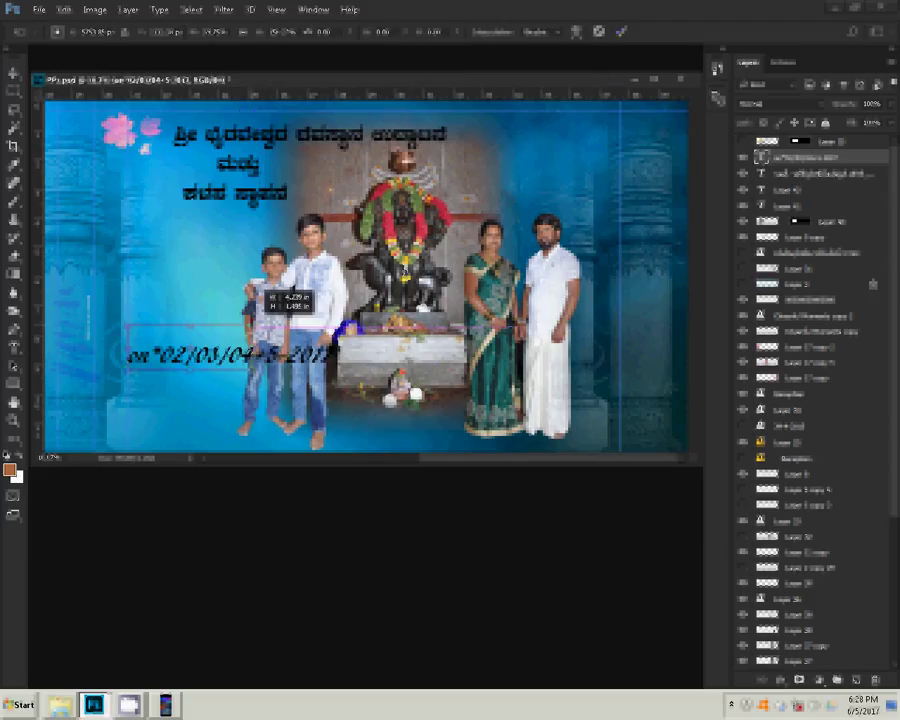
- Commit the date line's new size and drag it up toward the title
{"action": "left_click", "coordinate": [622, 33]}
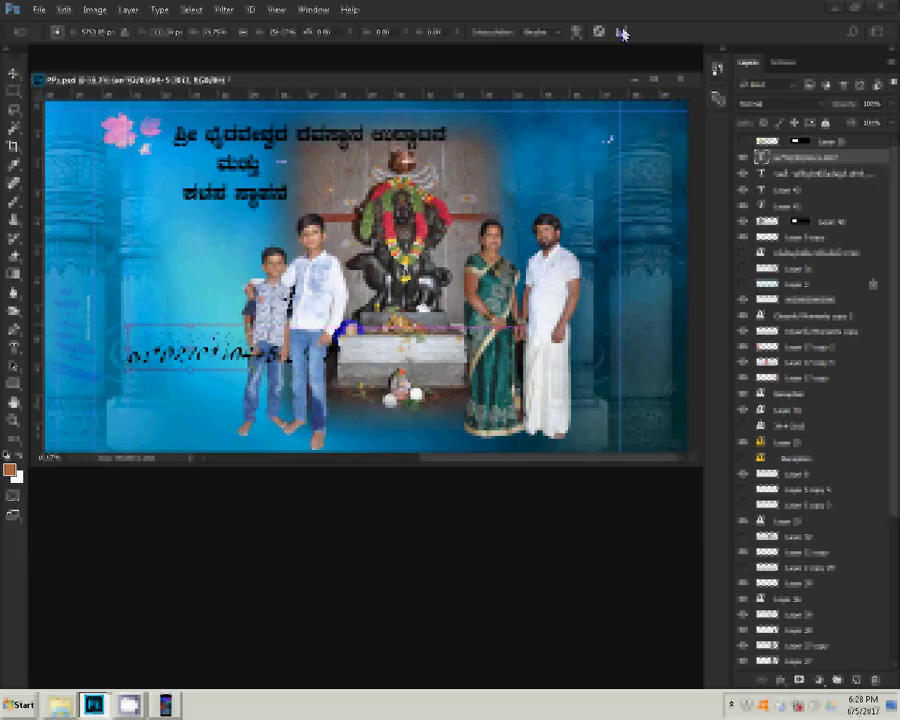
{"action": "left_click", "coordinate": [622, 33]}
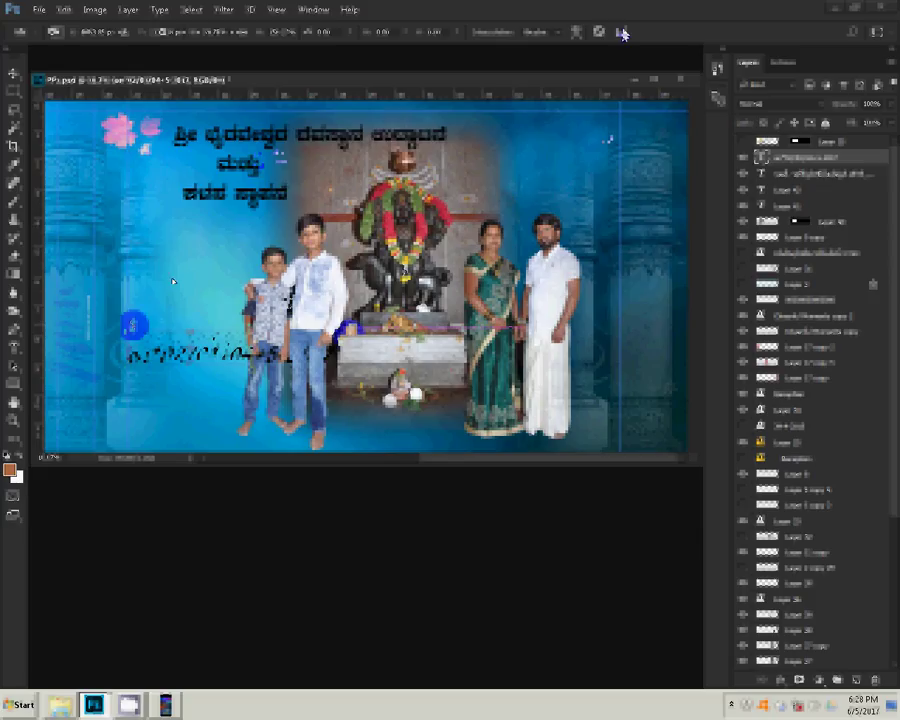
{"action": "left_click", "coordinate": [622, 33]}
{"action": "left_click_drag", "start_coordinate": [170, 326], "coordinate": [180, 238]}
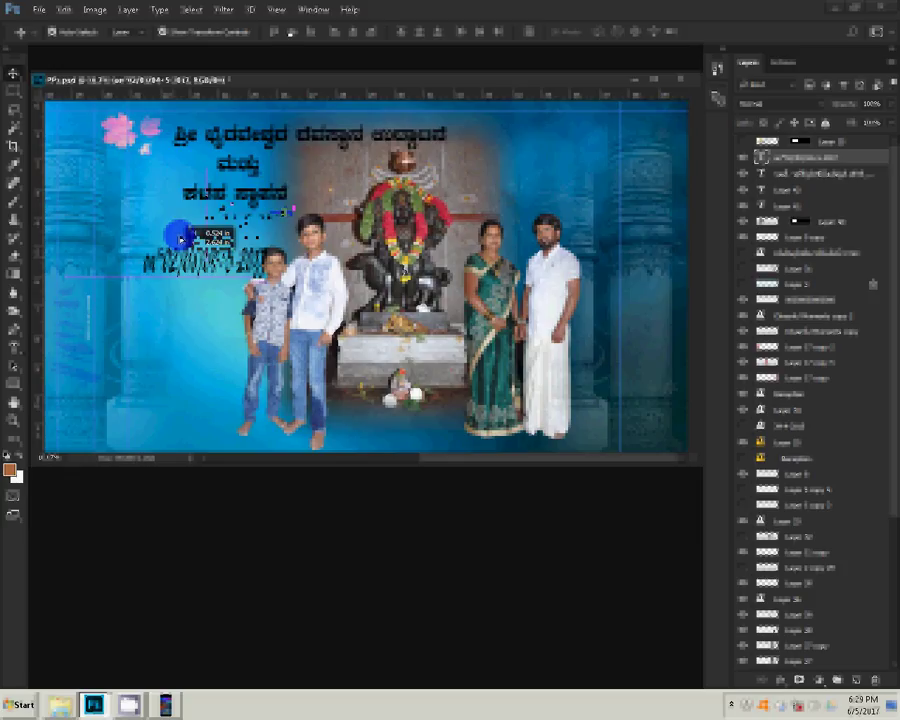
- Nudge the date line right under the title and set its size to 48 pt
{"action": "left_click_drag", "start_coordinate": [181, 238], "coordinate": [181, 208]}
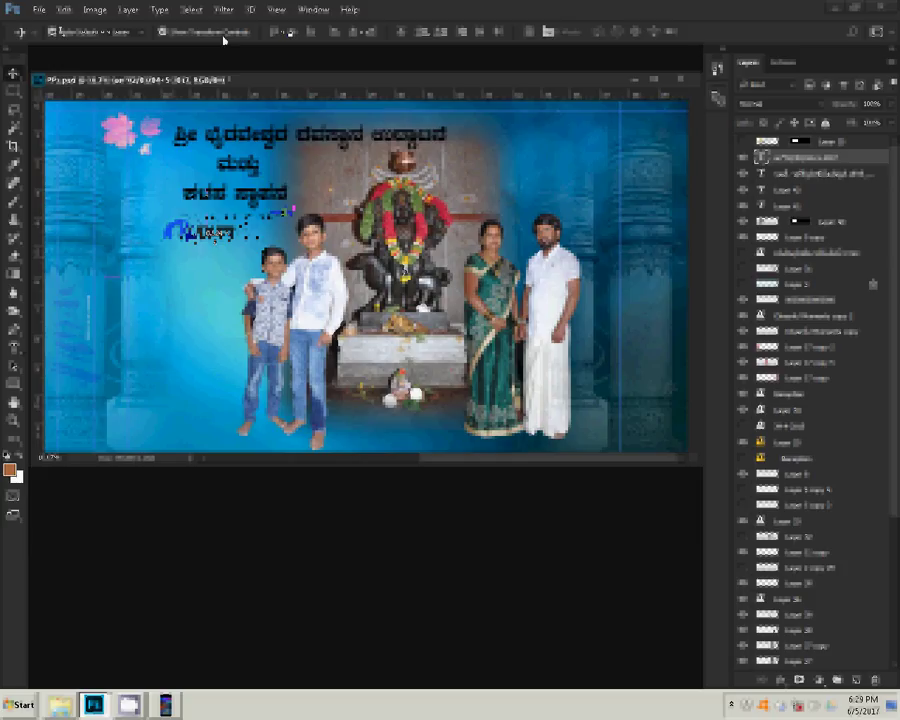
{"action": "left_click", "coordinate": [311, 34]}
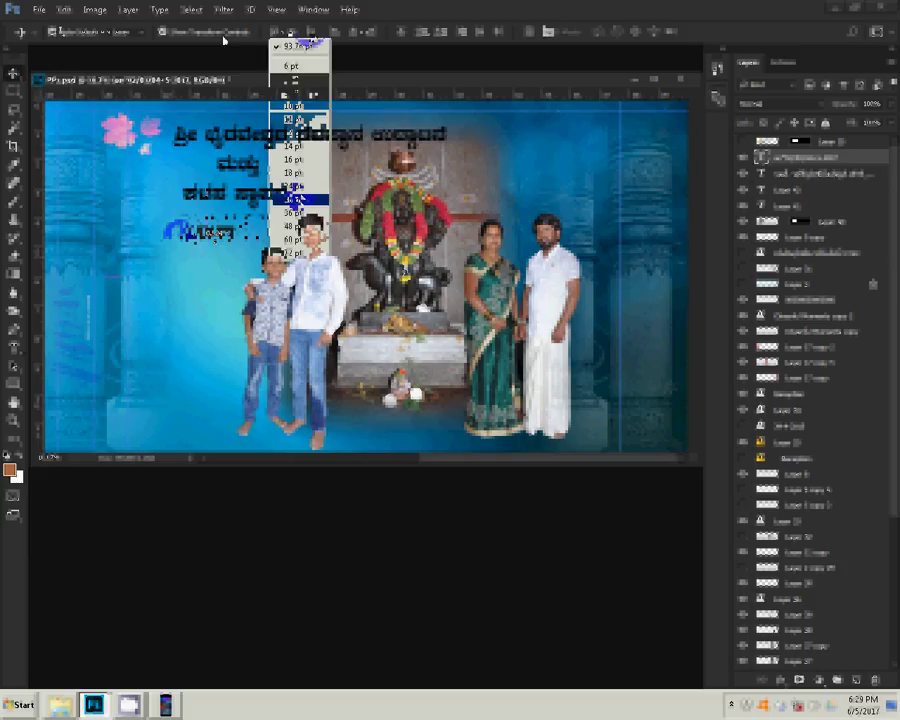
{"action": "left_click", "coordinate": [296, 199]}
{"action": "left_click", "coordinate": [322, 42]}
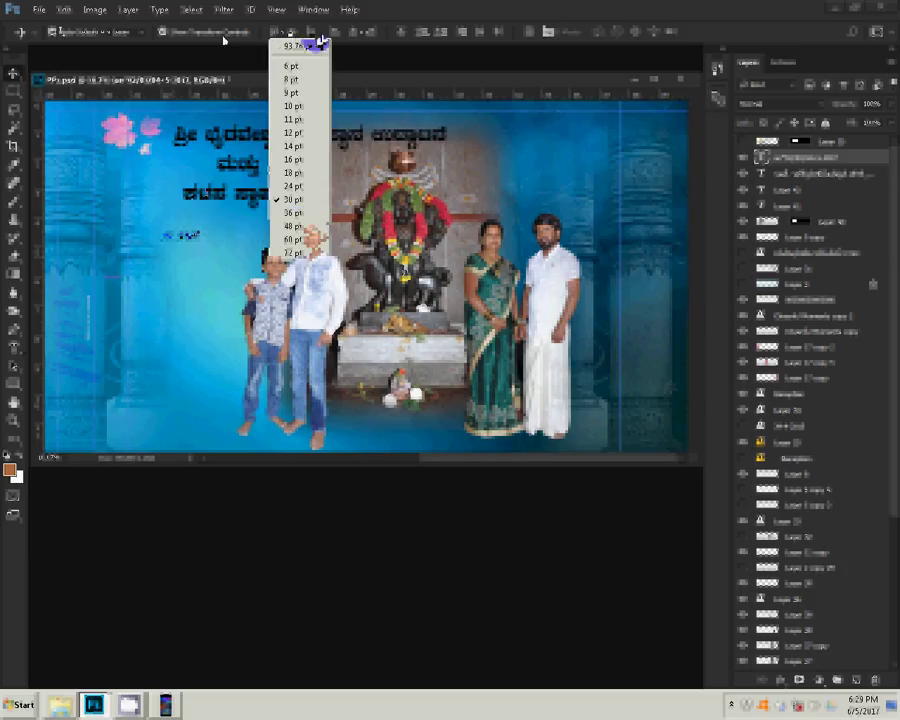
{"action": "left_click", "coordinate": [300, 226]}
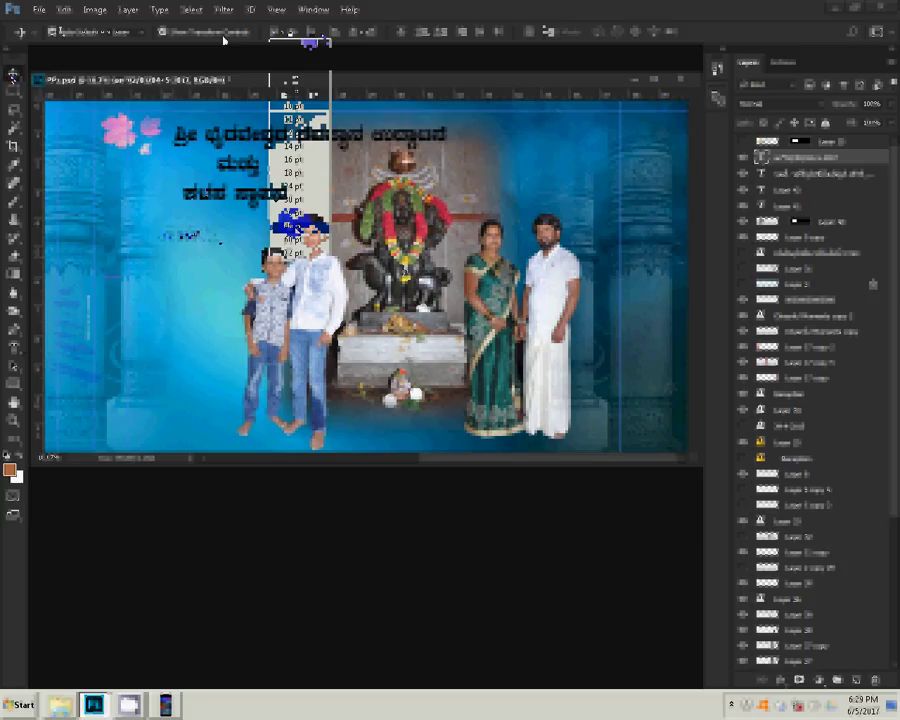
{"action": "left_click", "coordinate": [258, 228]}
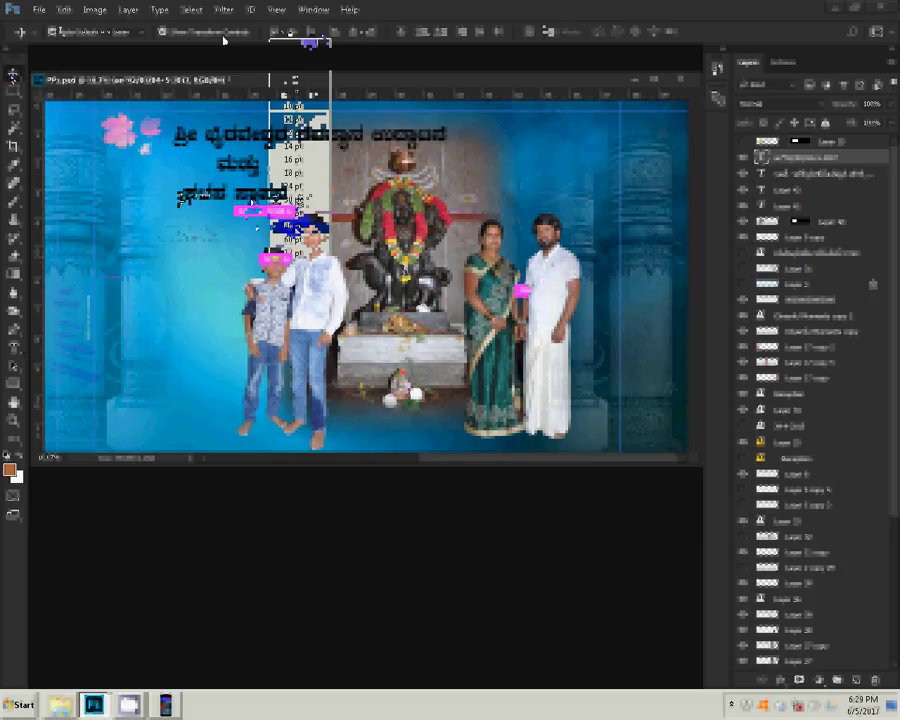
{"action": "left_click", "coordinate": [313, 140]}
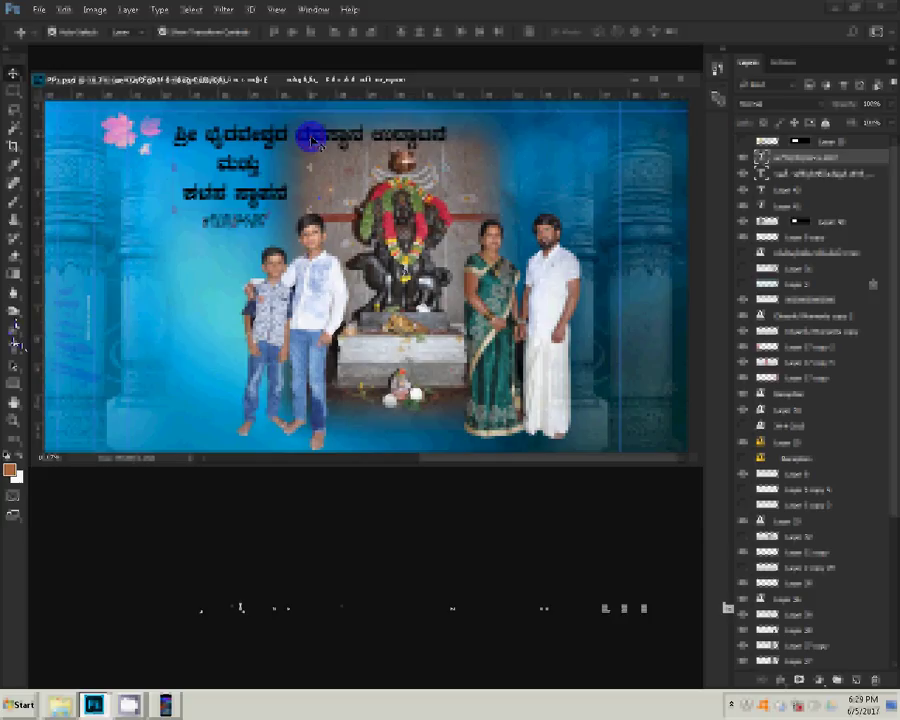
- Replace a glyph in the first title line with 'd', commit, then delete an extra glyph
{"action": "double_click", "coordinate": [310, 138]}
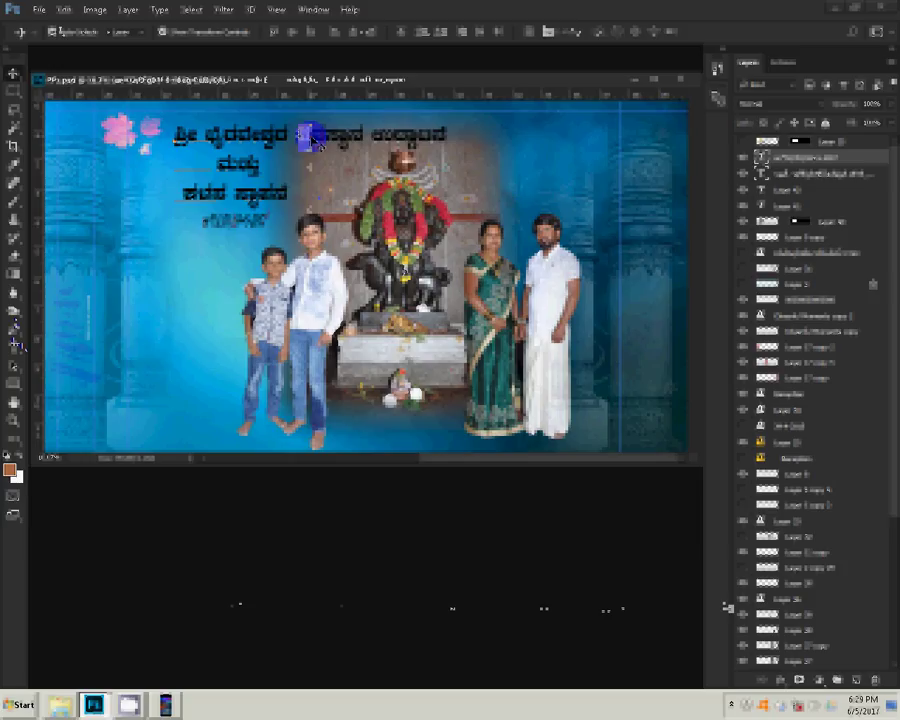
{"action": "double_click", "coordinate": [312, 140]}
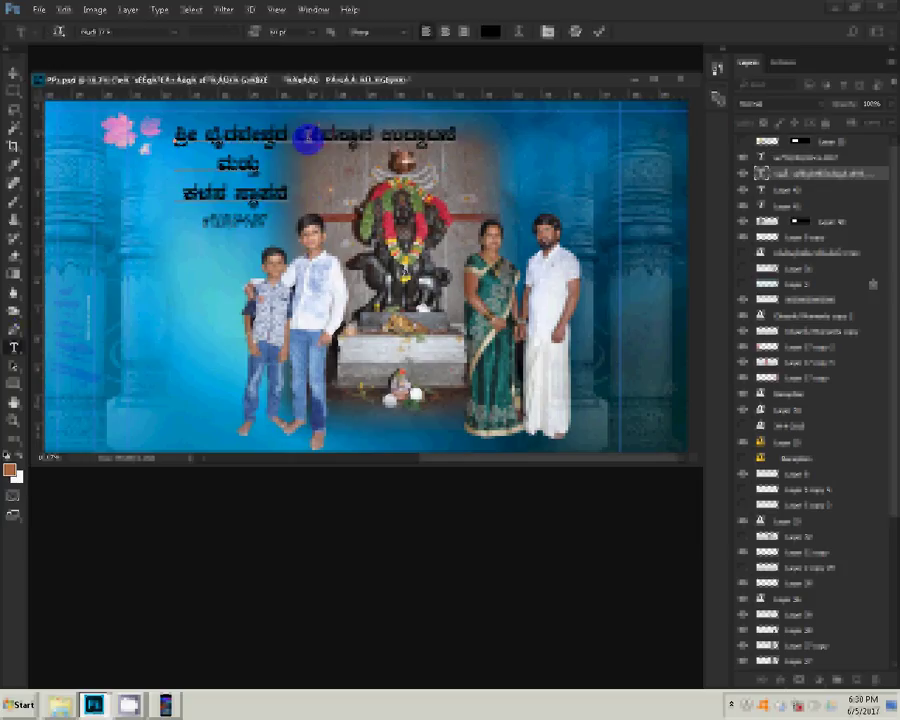
{"action": "double_click", "coordinate": [308, 140]}
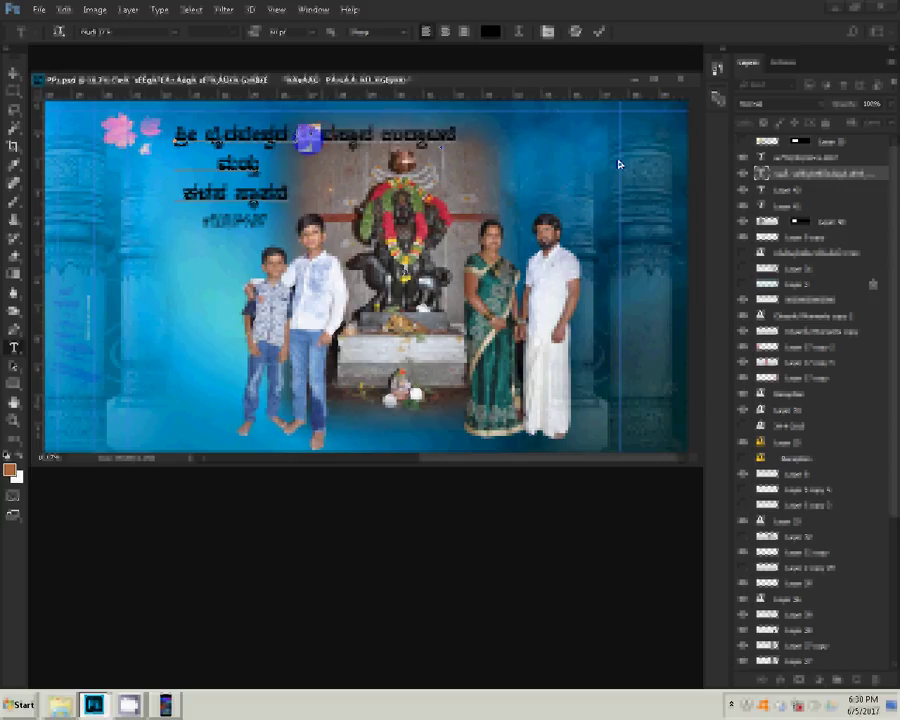
{"action": "type", "text": "d"}
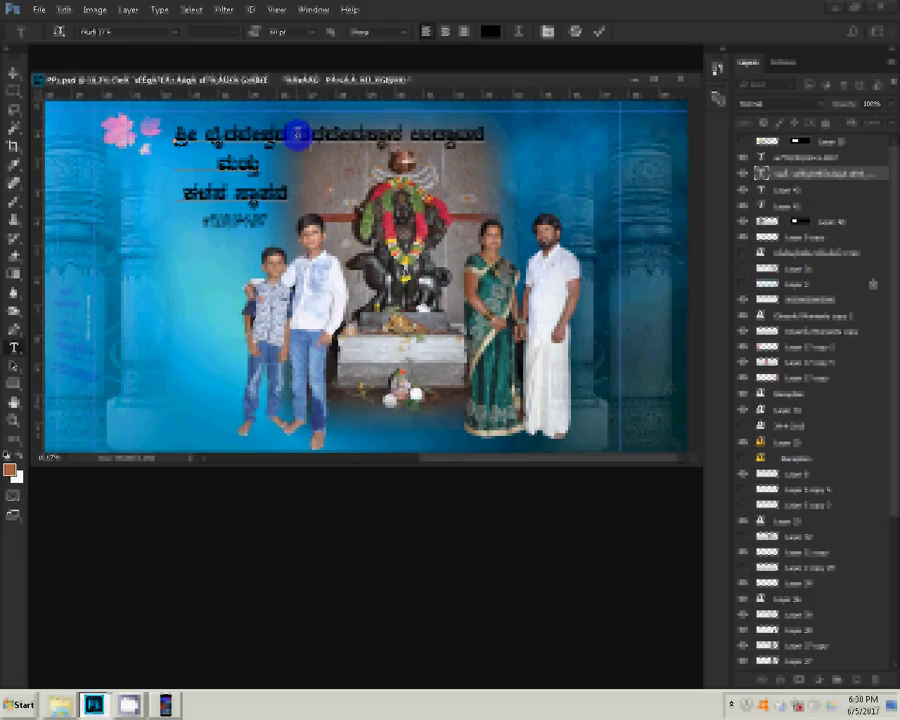
{"action": "key", "text": "shift+Right"}
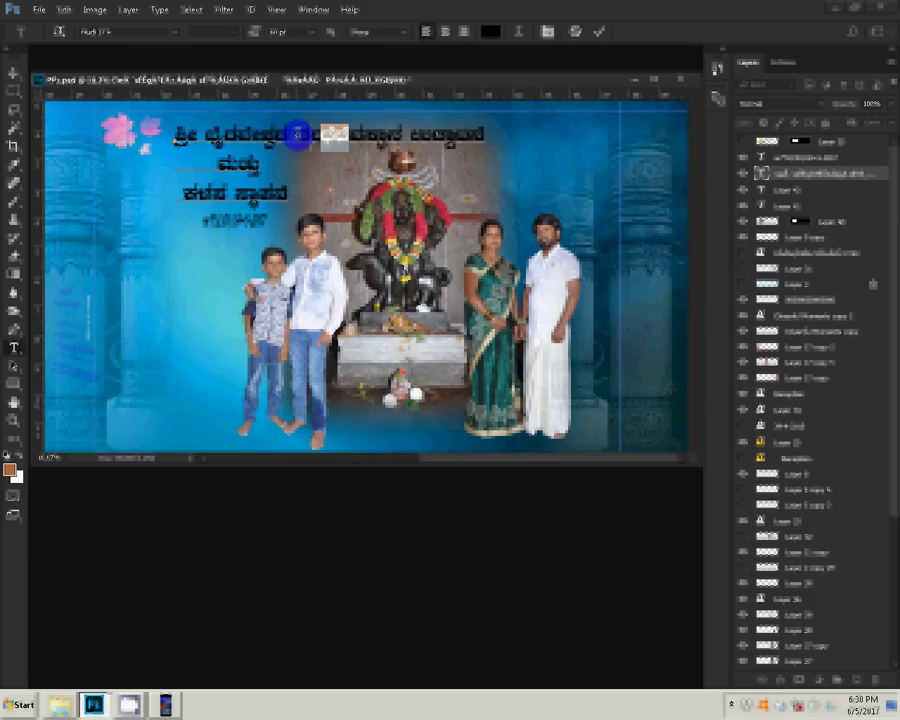
{"action": "key", "text": "shift+Right"}
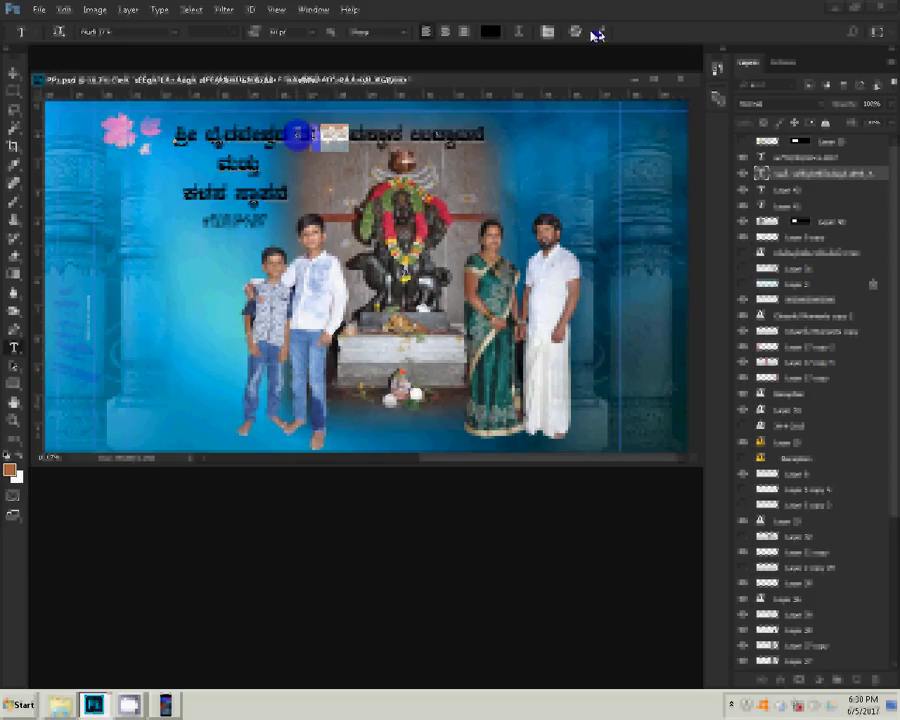
{"action": "left_click", "coordinate": [597, 35]}
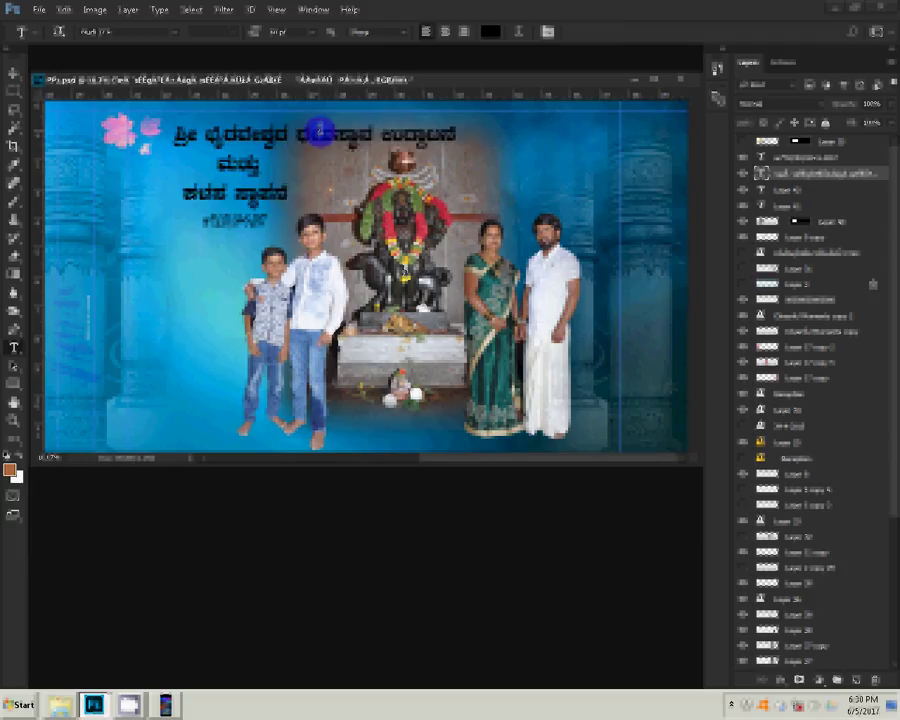
{"action": "left_click", "coordinate": [317, 132]}
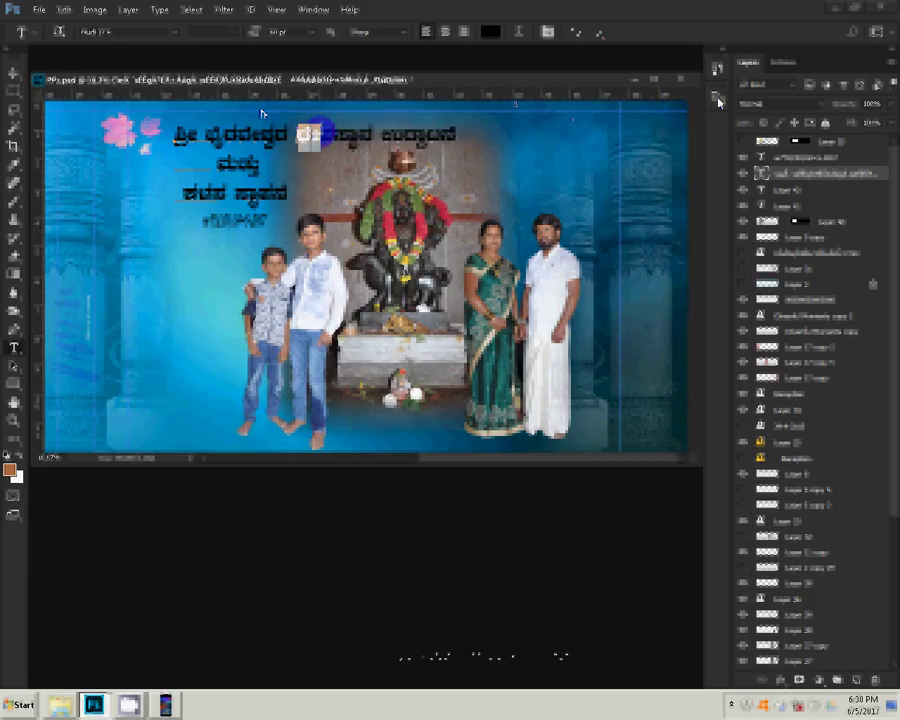
{"action": "key", "text": "BackSpace"}
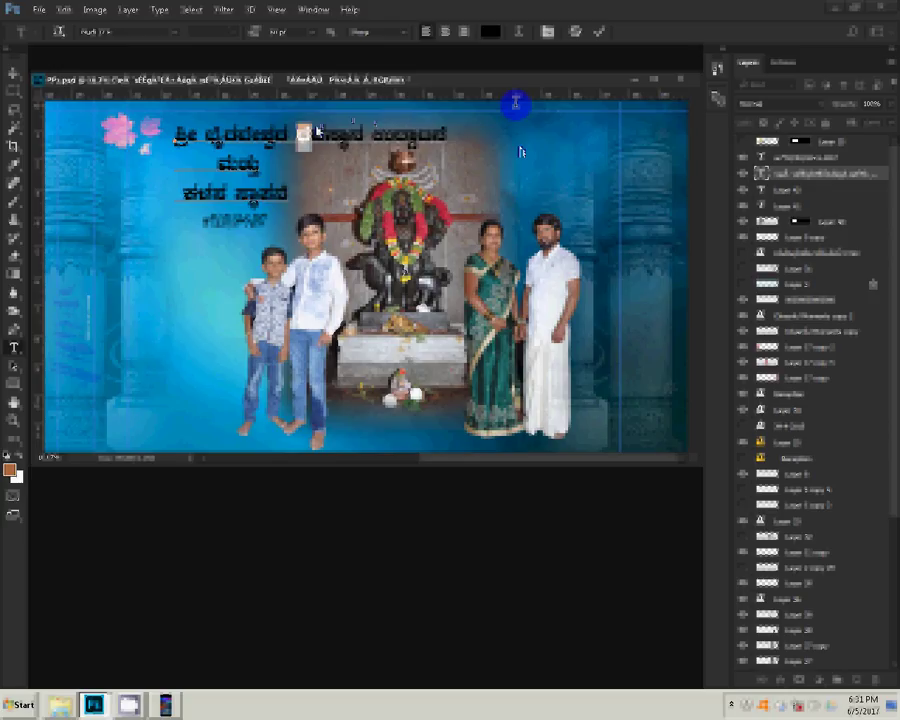
- Finish editing the Kannada title, then recolour its text from black to red
{"action": "left_click", "coordinate": [472, 37]}
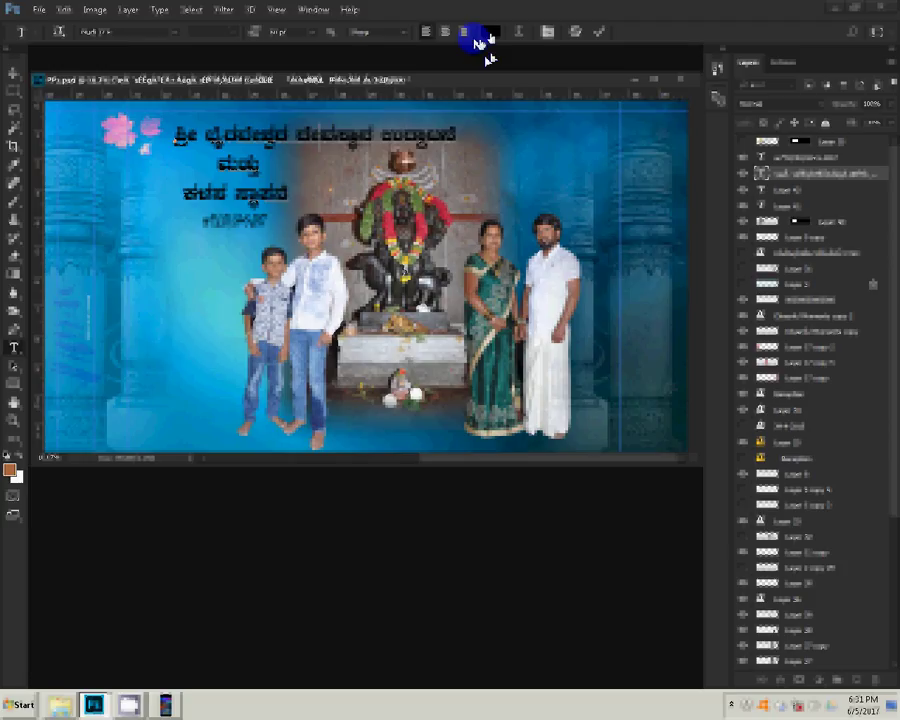
{"action": "left_click", "coordinate": [484, 42]}
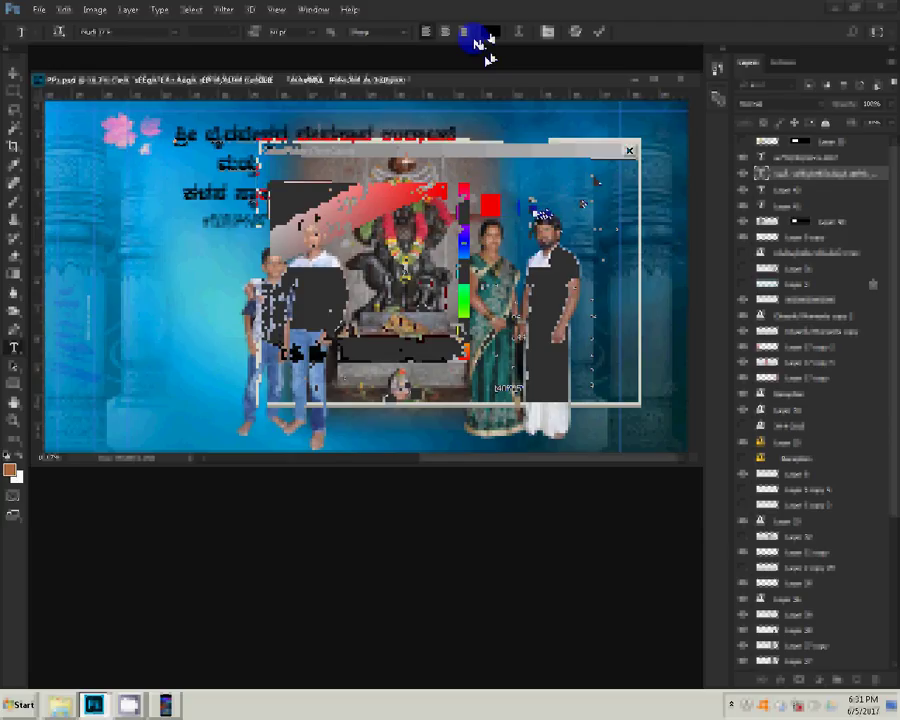
{"action": "left_click", "coordinate": [520, 210]}
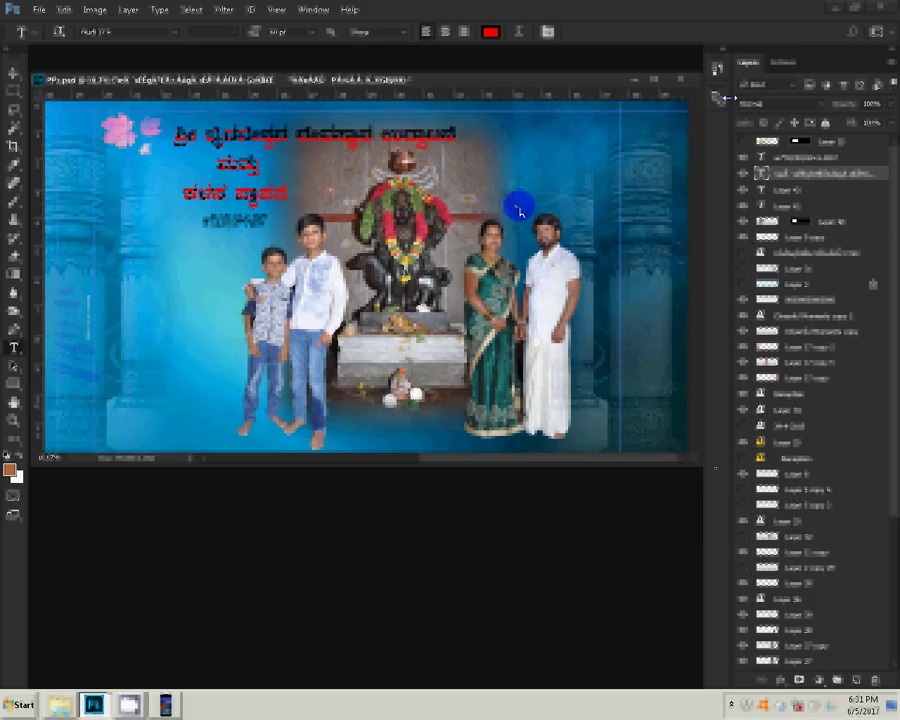
- Give the Kannada title layers a Stroke layer style with a chosen outline colour
{"action": "left_click", "coordinate": [780, 680]}
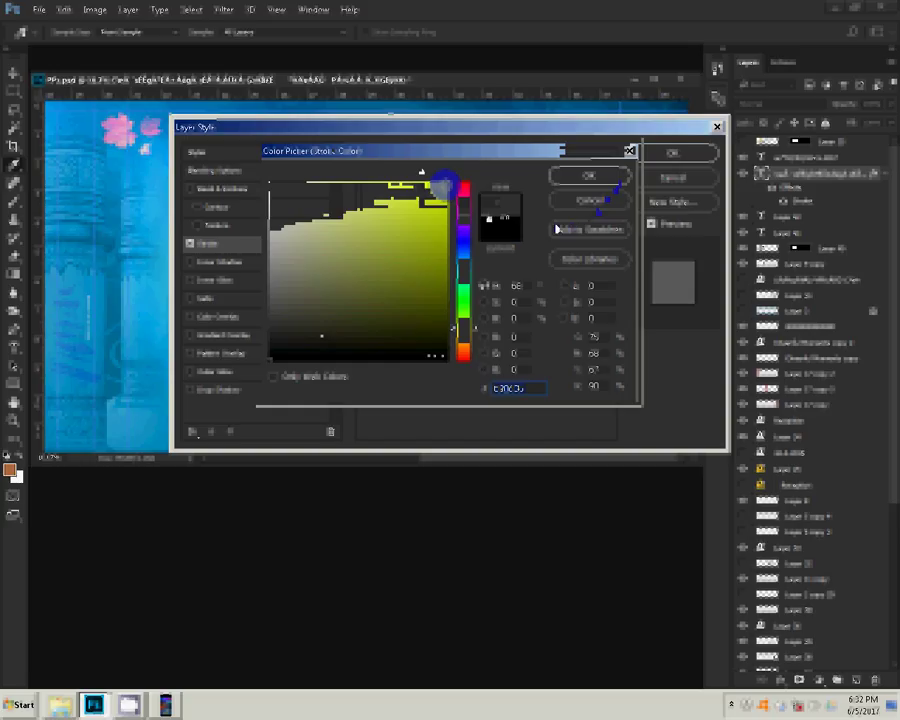
{"action": "left_click", "coordinate": [557, 230]}
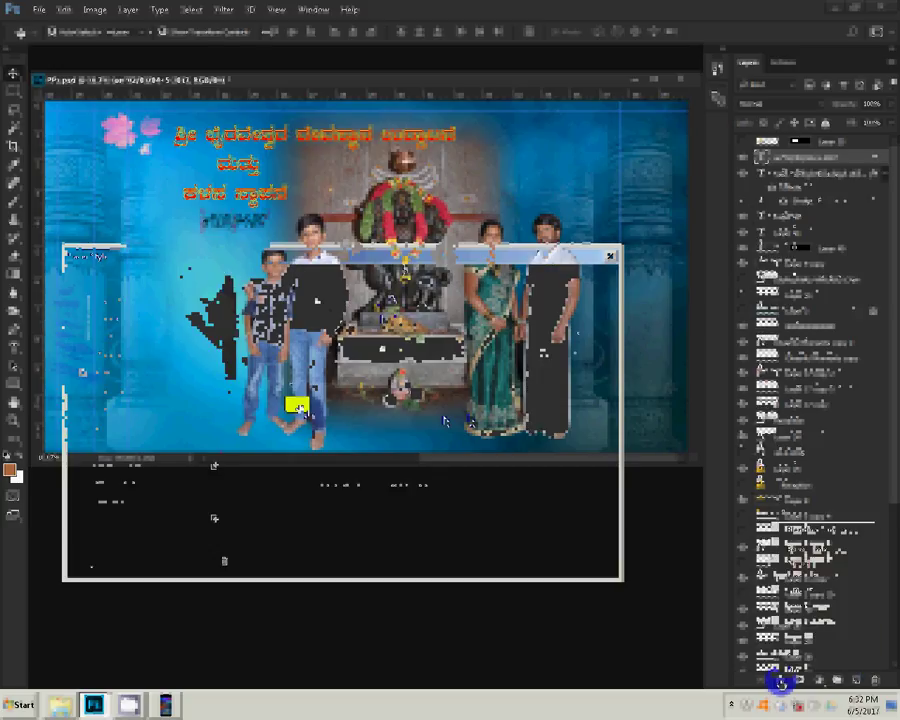
{"action": "left_click", "coordinate": [300, 406]}
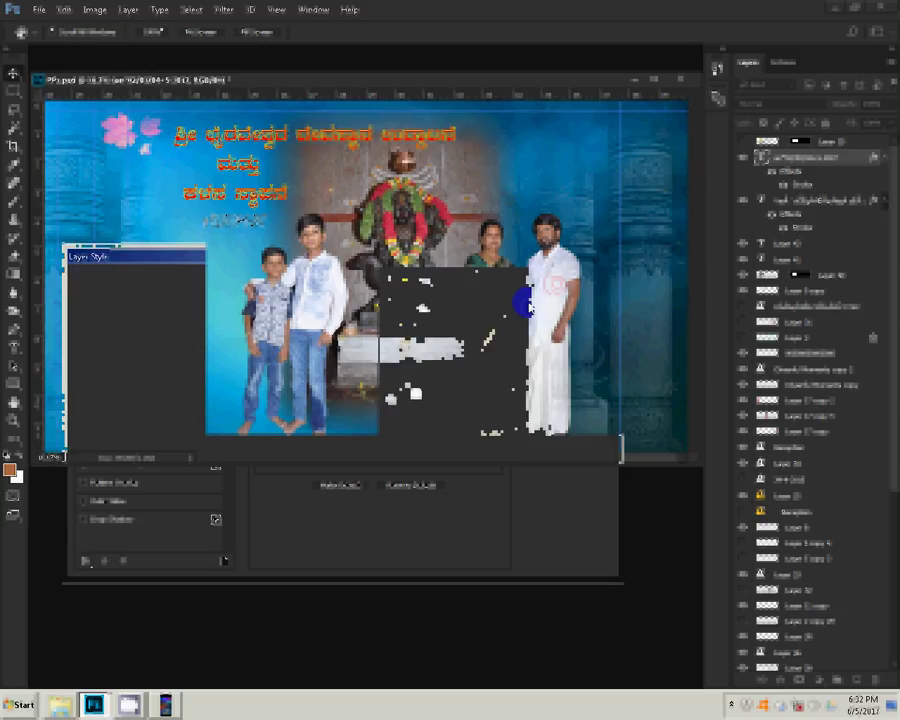
- Bring up Save As for PPz in Photoshop PSD format, targeting Local Disk (G:)
{"action": "left_click", "coordinate": [41, 14]}
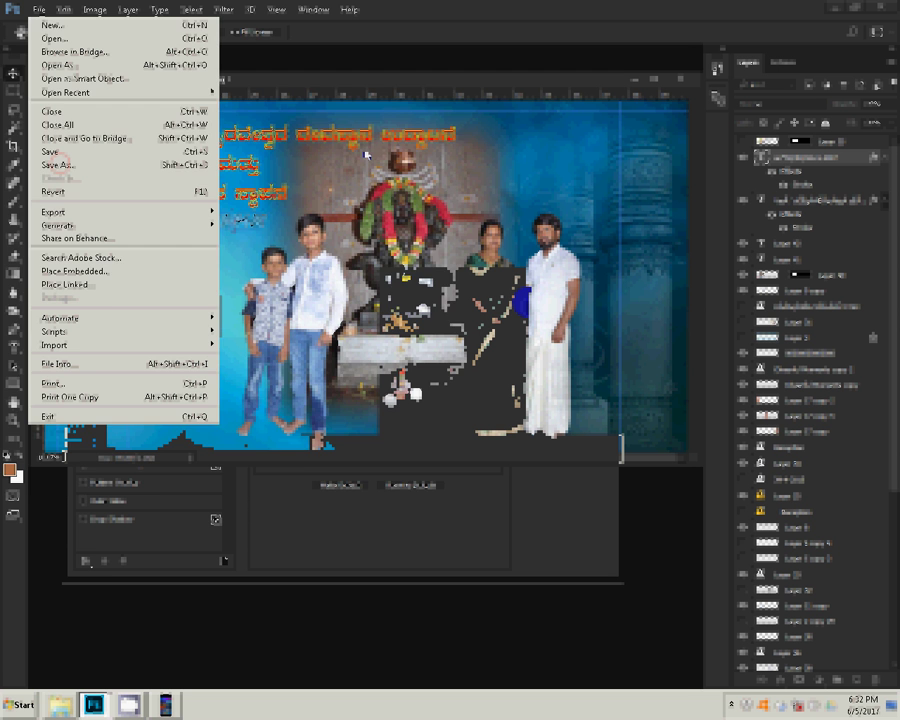
{"action": "key", "text": "ctrl+shift+s"}
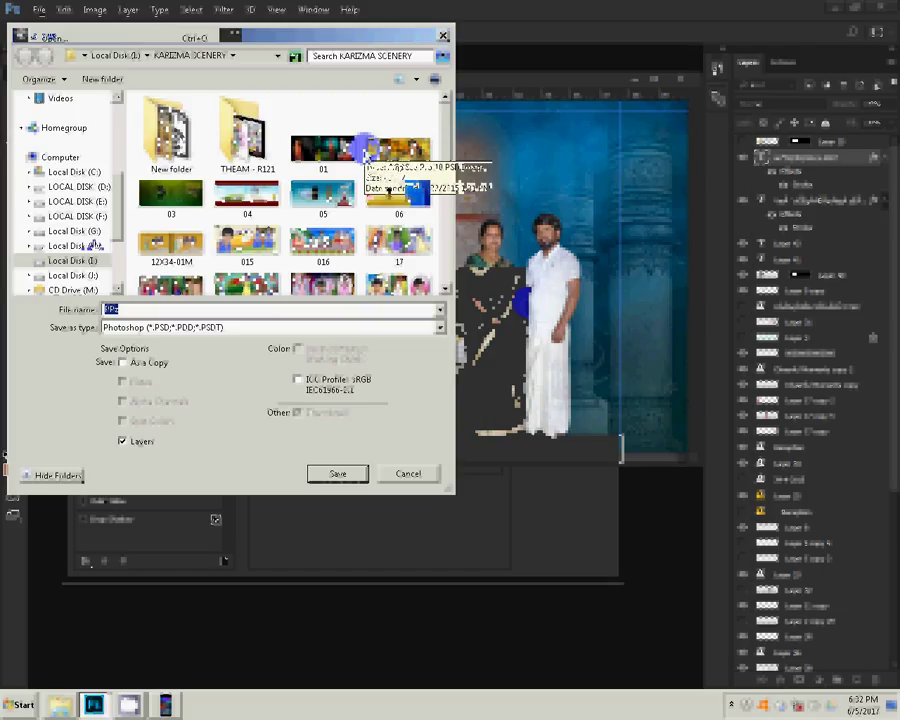
{"action": "mouse_move", "coordinate": [75, 231]}
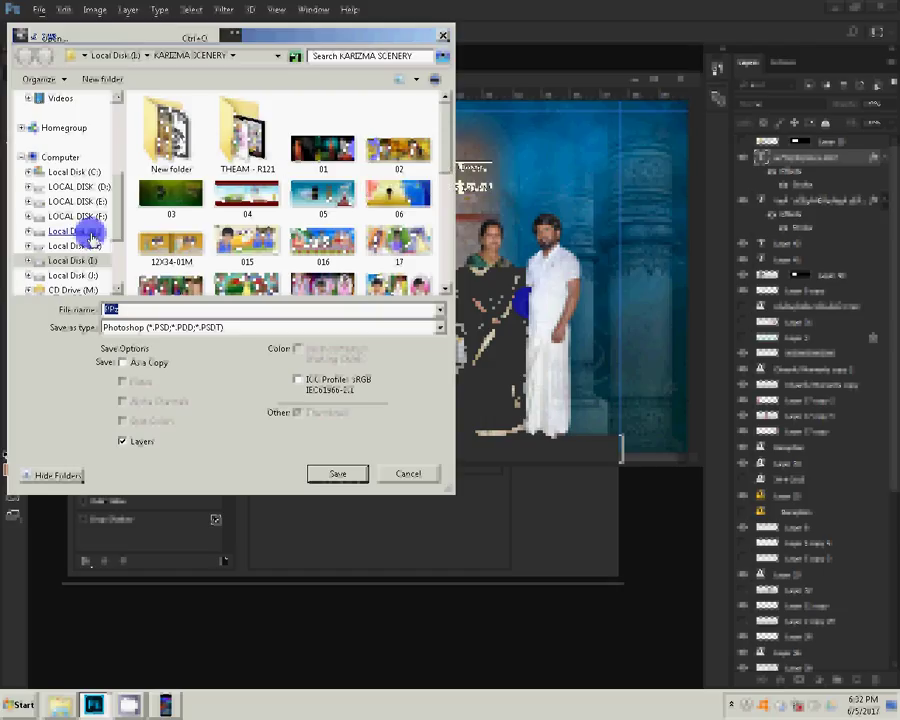
{"action": "scroll", "coordinate": [90, 235], "scroll_direction": "down", "scroll_amount": 2}
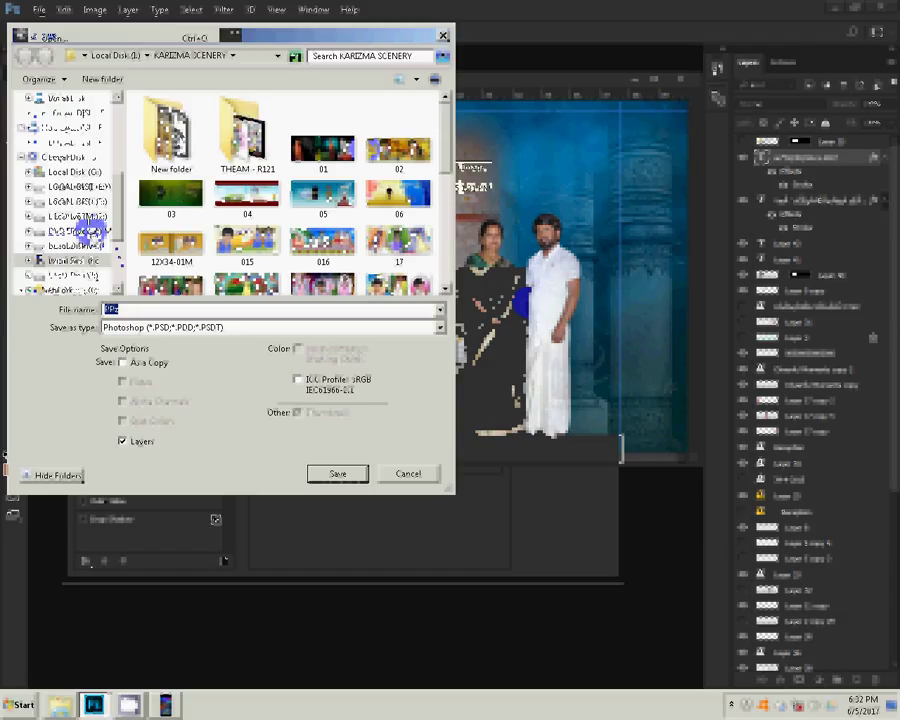
{"action": "left_click", "coordinate": [91, 160]}
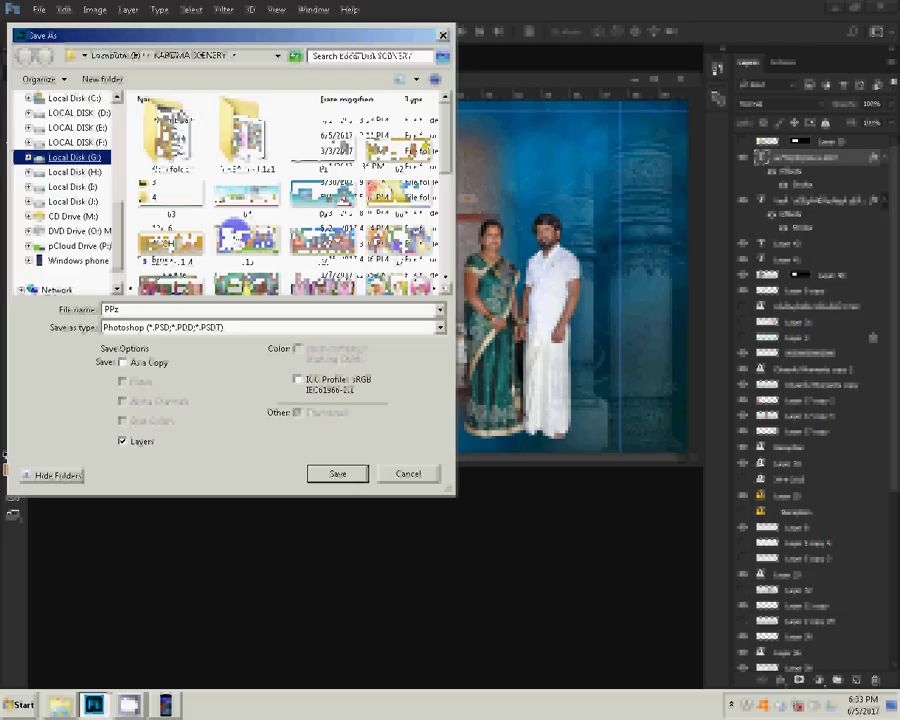
- Show the file list in Details view and open the personal folder on Local Disk (G:)
{"action": "left_click", "coordinate": [416, 79]}
{"action": "left_click", "coordinate": [428, 108]}
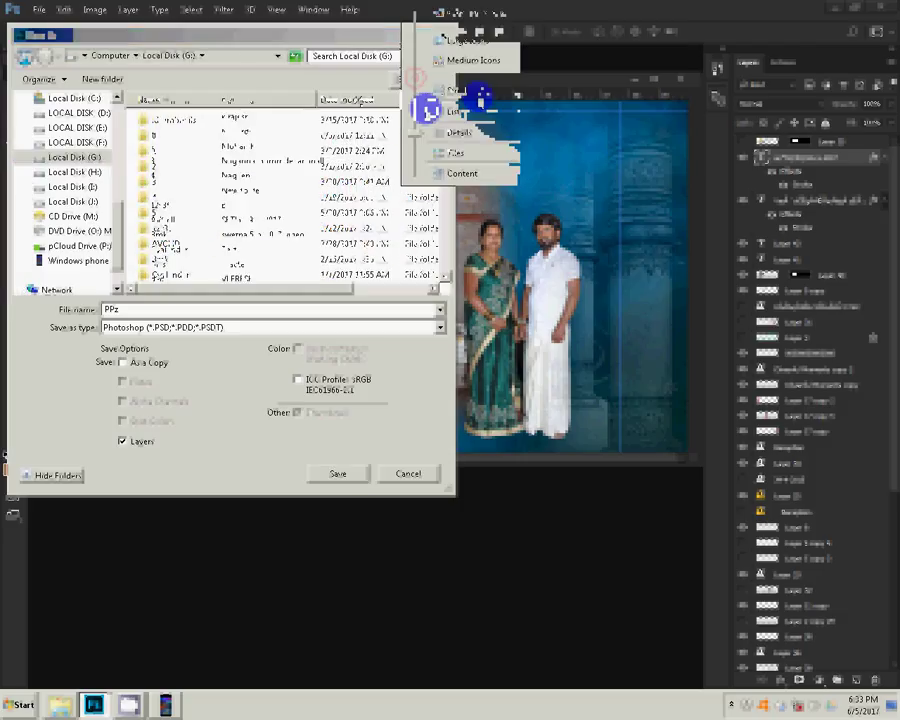
{"action": "left_click", "coordinate": [237, 145]}
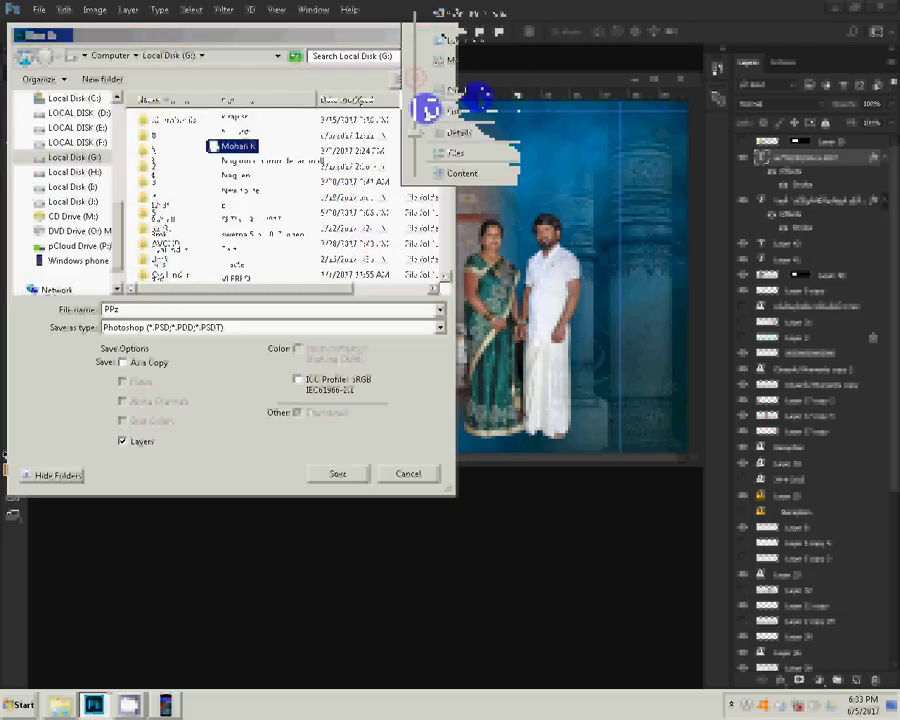
{"action": "left_click", "coordinate": [345, 478]}
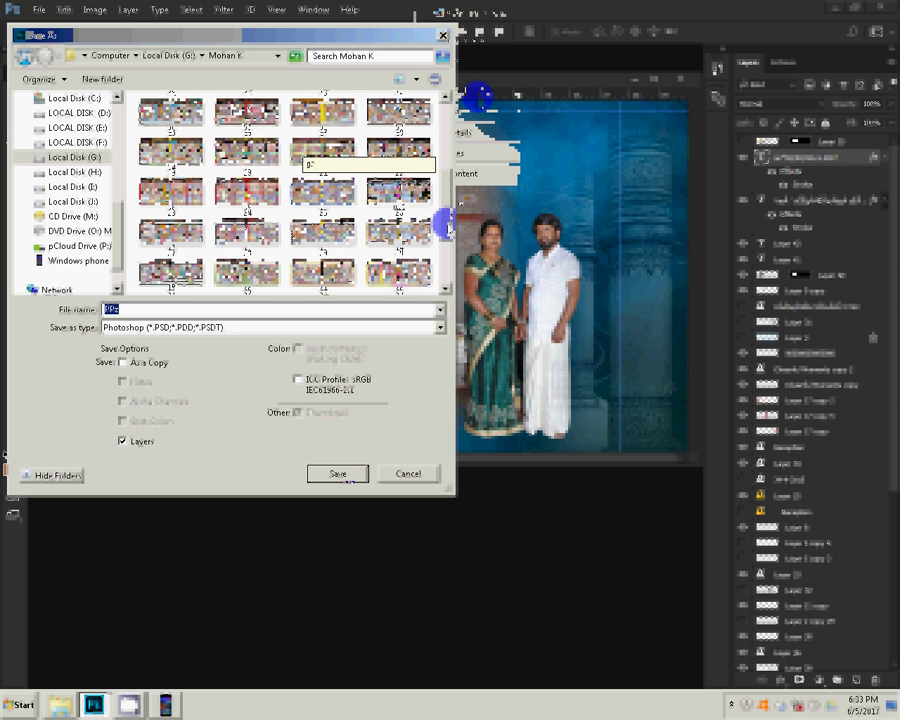
{"action": "mouse_move", "coordinate": [445, 225]}
{"action": "left_mouse_down"}
{"action": "mouse_move", "coordinate": [446, 172]}
{"action": "mouse_move", "coordinate": [444, 270]}
{"action": "mouse_move", "coordinate": [447, 146]}
{"action": "left_mouse_up"}
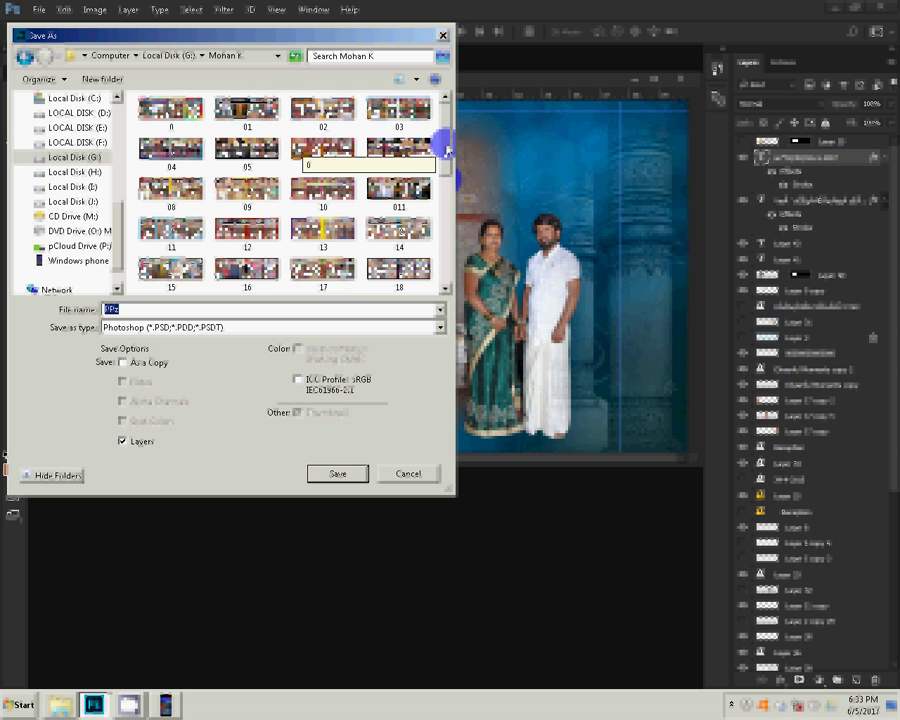
{"action": "left_click_drag", "start_coordinate": [447, 148], "coordinate": [437, 210]}
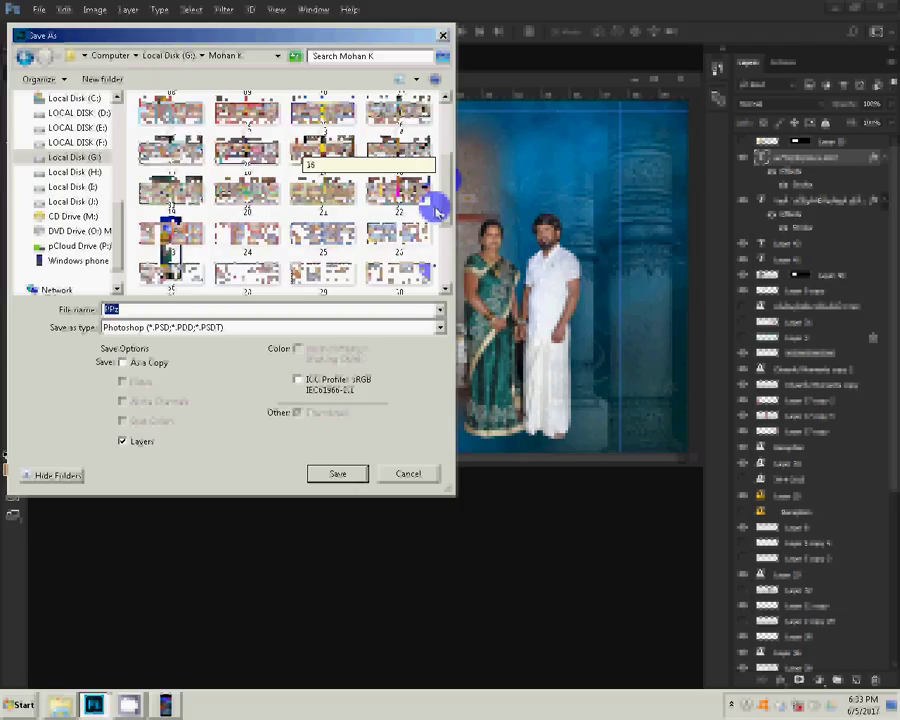
{"action": "left_click_drag", "start_coordinate": [437, 211], "coordinate": [432, 265]}
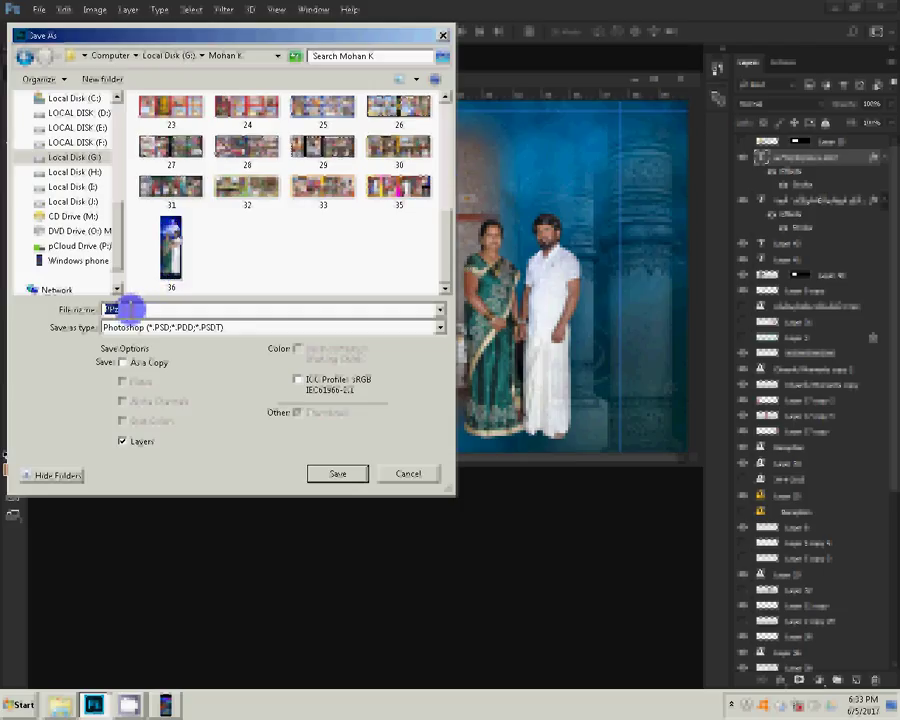
- Replace the file name with 'pad'
{"action": "type", "text": "#A"}
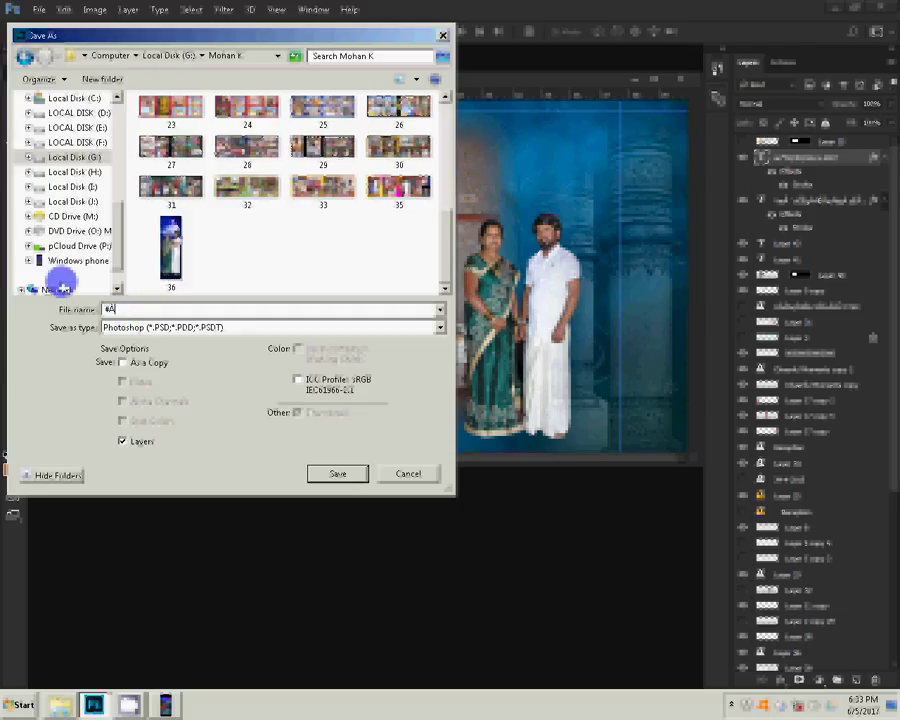
{"action": "type", "text": "zA"}
{"action": "key", "text": "ctrl+a"}
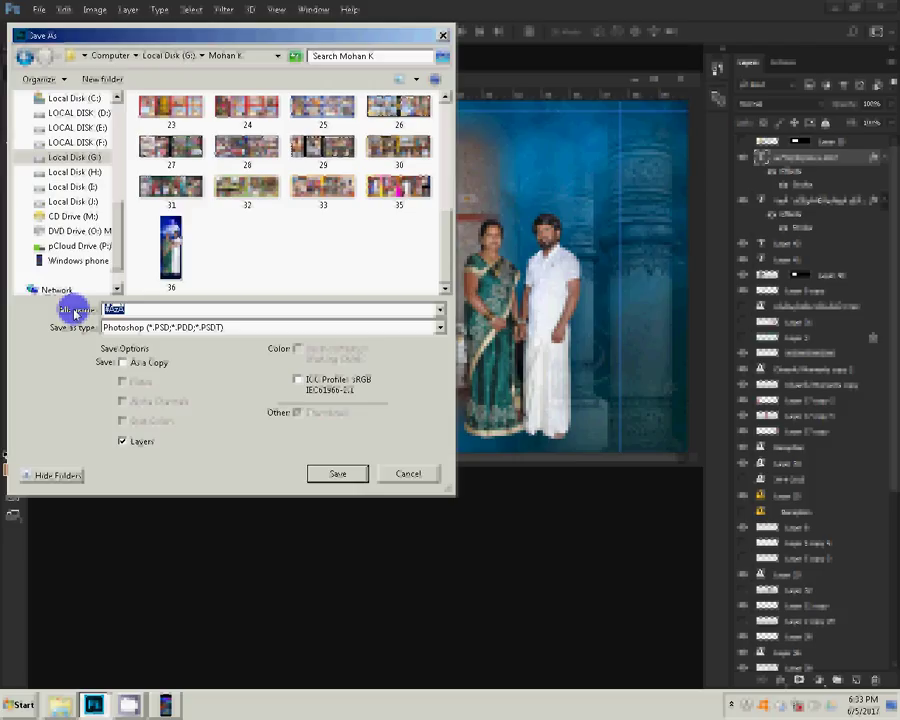
{"action": "type", "text": "pad"}
- Save the poster as a layered PSD, accepting the Maximize Compatibility format options
{"action": "left_click", "coordinate": [312, 470]}
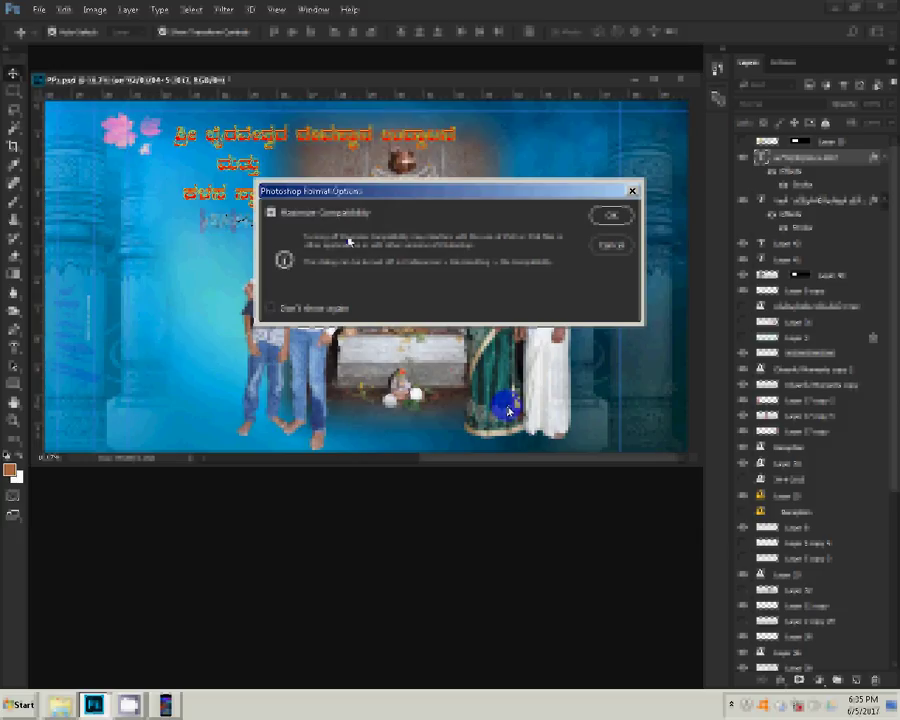
{"action": "left_click", "coordinate": [612, 214]}
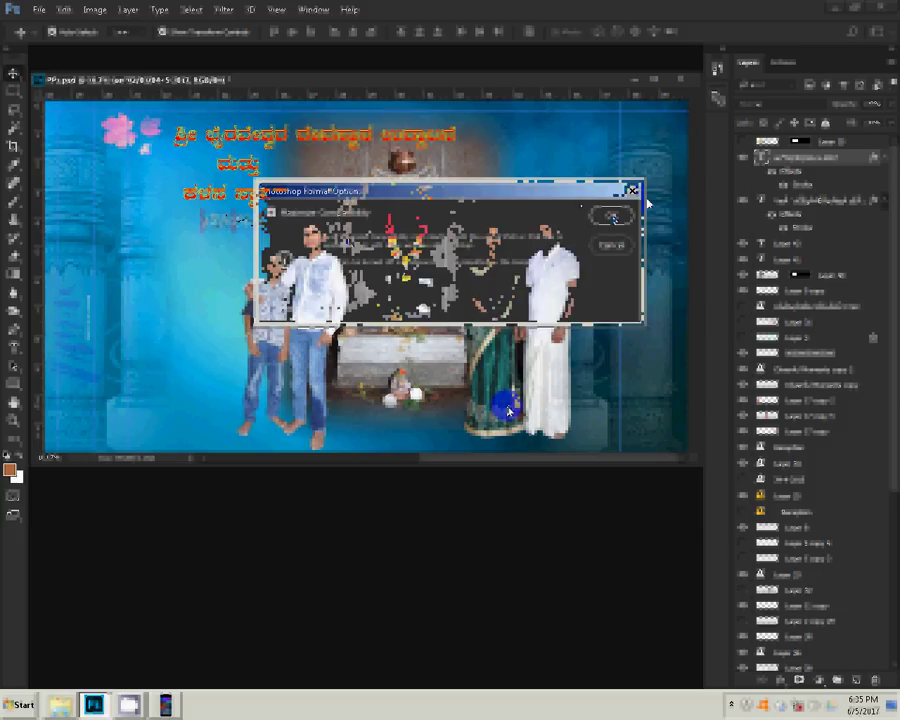